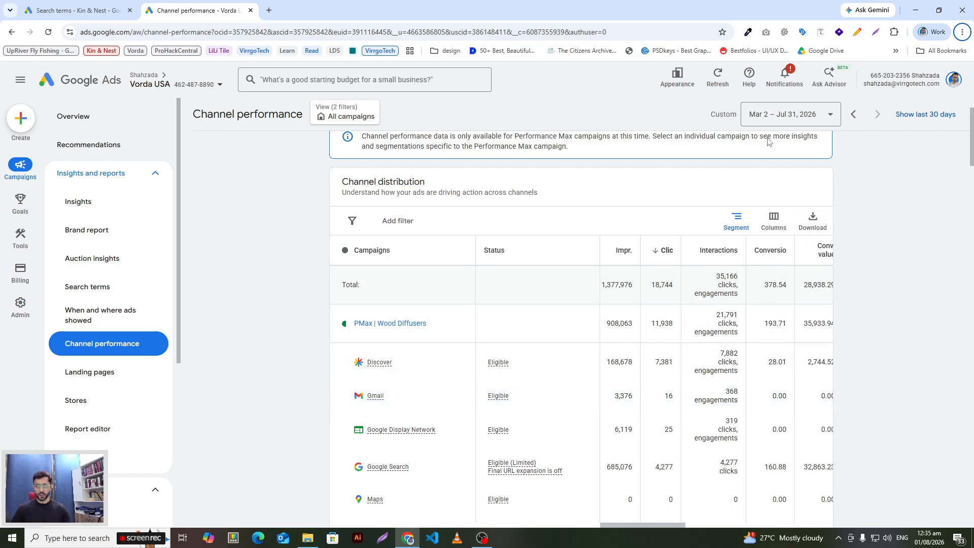
Step: Examine the date range, cost and conversion value of the PMax | Wood Diffusers campaign and its individual channels
{"action": "left_click", "coordinate": [810, 115]}
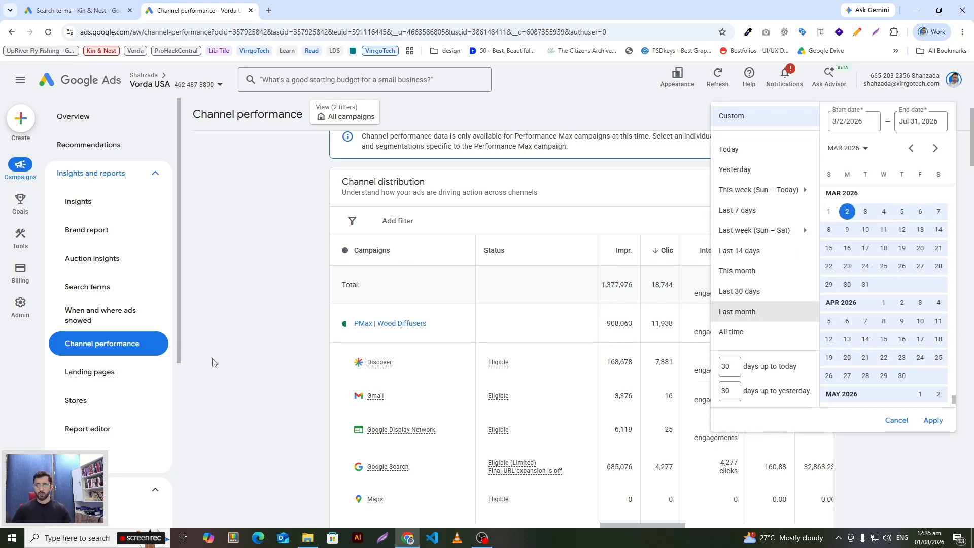
{"action": "left_click", "coordinate": [230, 367]}
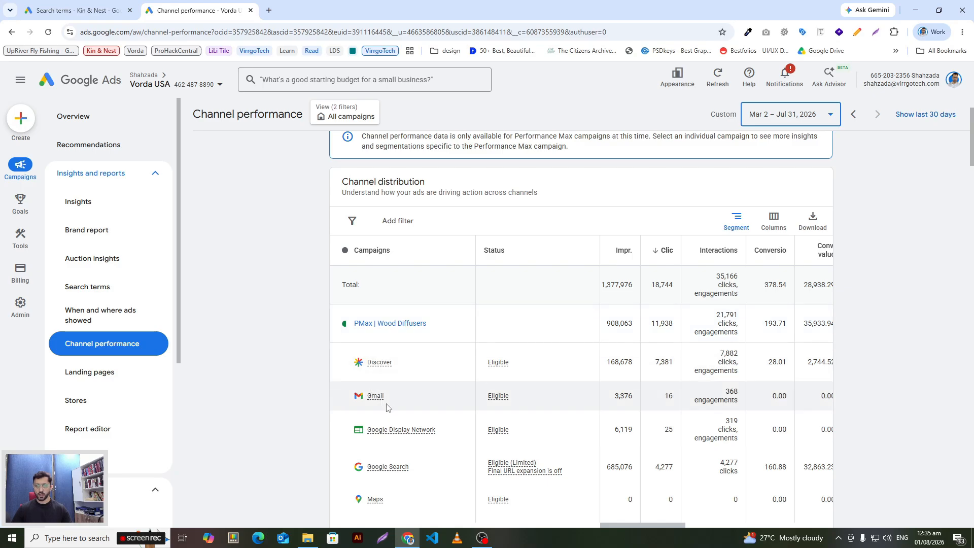
{"action": "left_click_drag", "start_coordinate": [628, 525], "coordinate": [679, 528]}
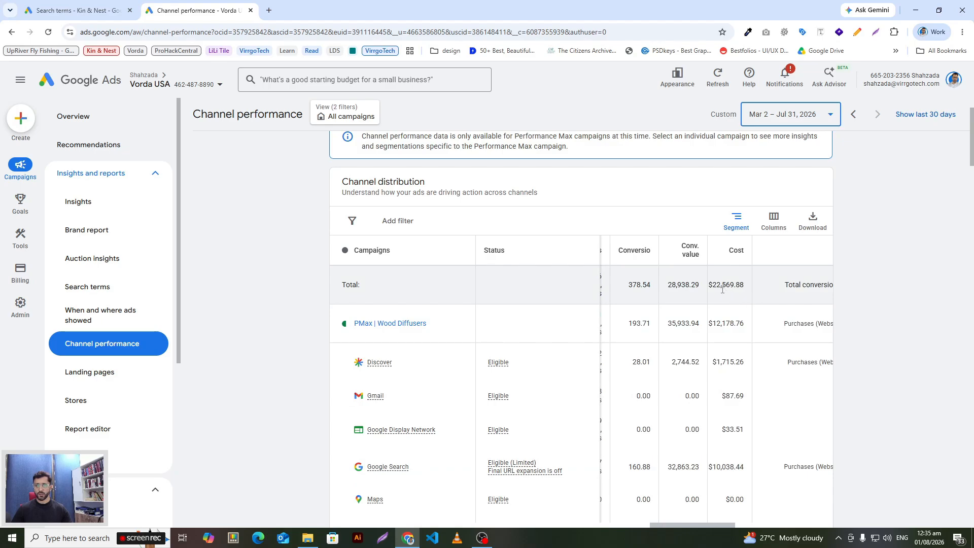
{"action": "left_click_drag", "start_coordinate": [712, 324], "coordinate": [740, 326]}
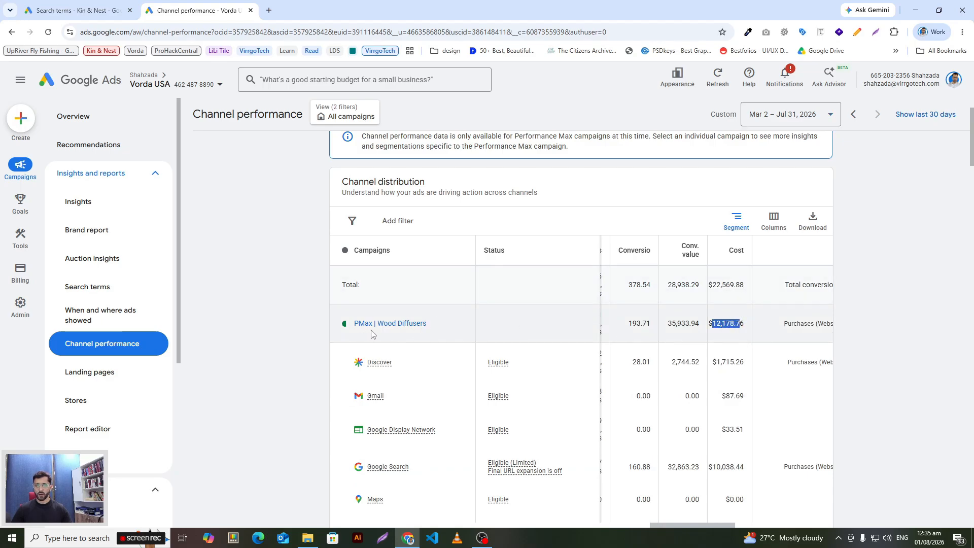
{"action": "left_click", "coordinate": [729, 339]}
{"action": "double_click", "coordinate": [682, 324]}
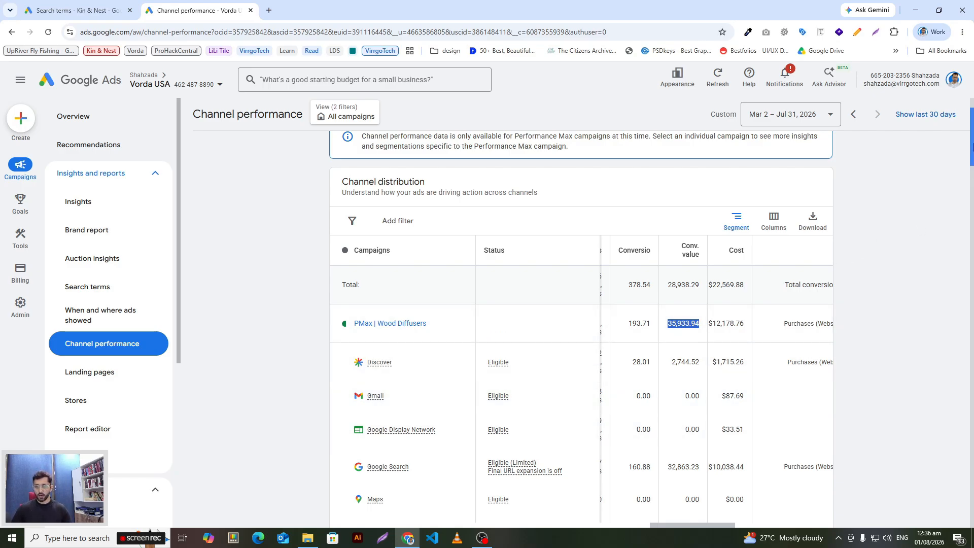
{"action": "scroll", "coordinate": [972, 147], "scroll_direction": "down", "scroll_amount": 2}
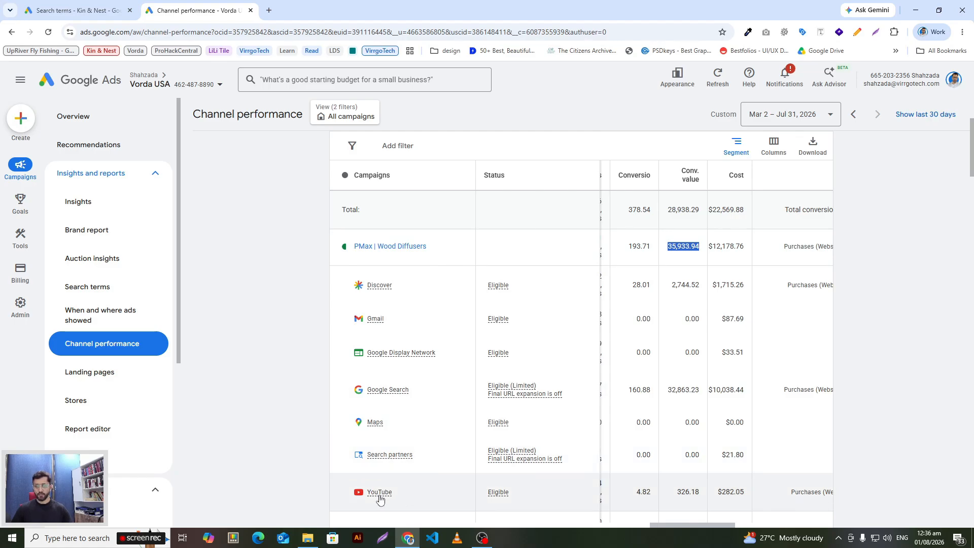
{"action": "mouse_move", "coordinate": [380, 495]}
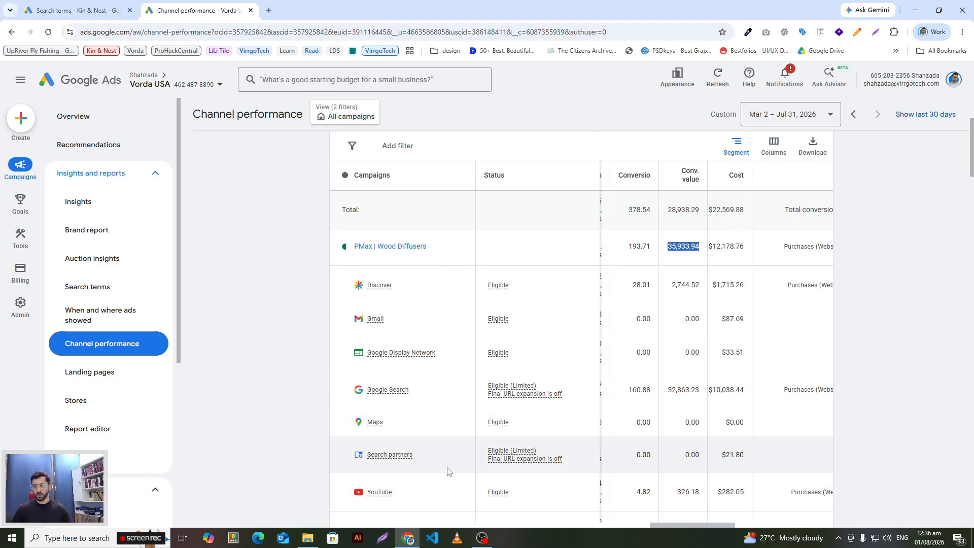
{"action": "mouse_move", "coordinate": [371, 458]}
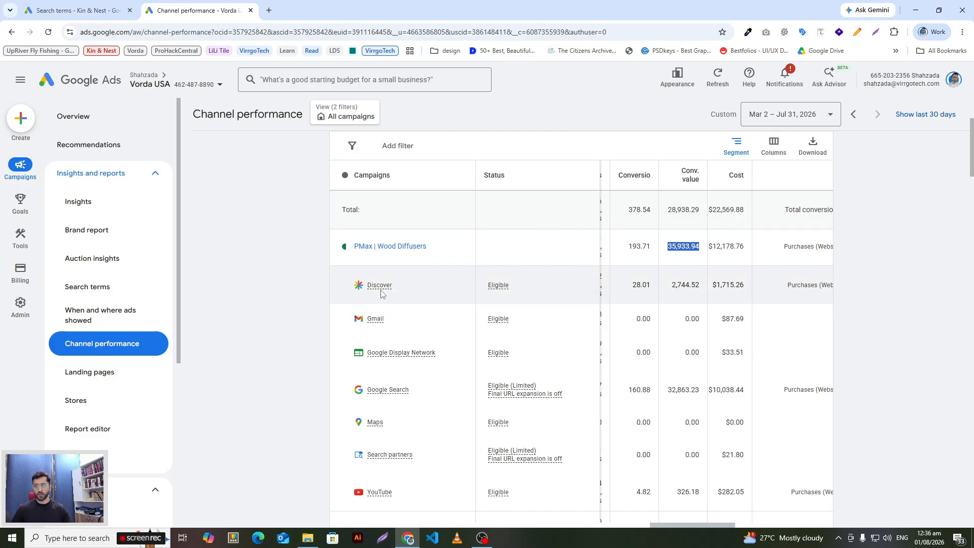
{"action": "mouse_move", "coordinate": [379, 287]}
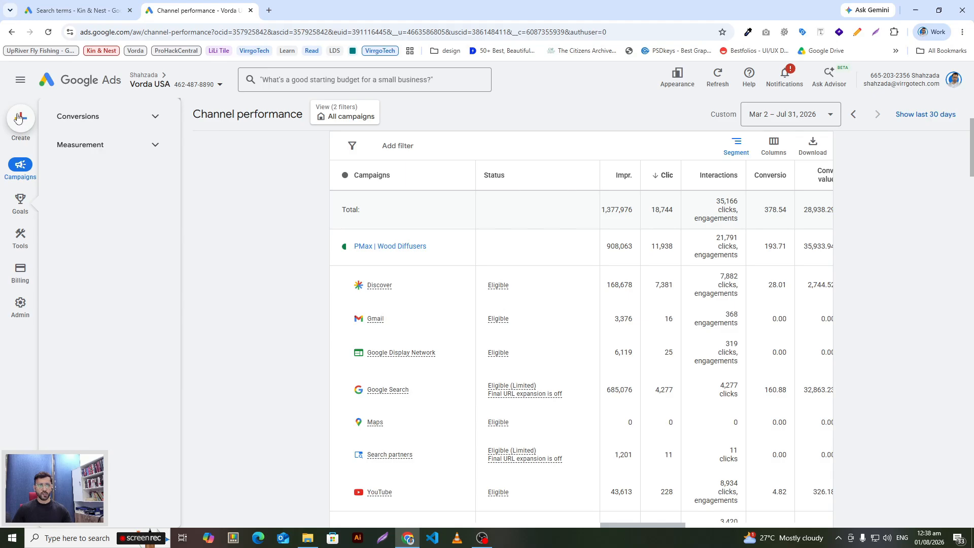
Step: Start a new campaign with the Sales objective and continue with the account-default Purchases conversion goal
{"action": "left_click", "coordinate": [20, 118]}
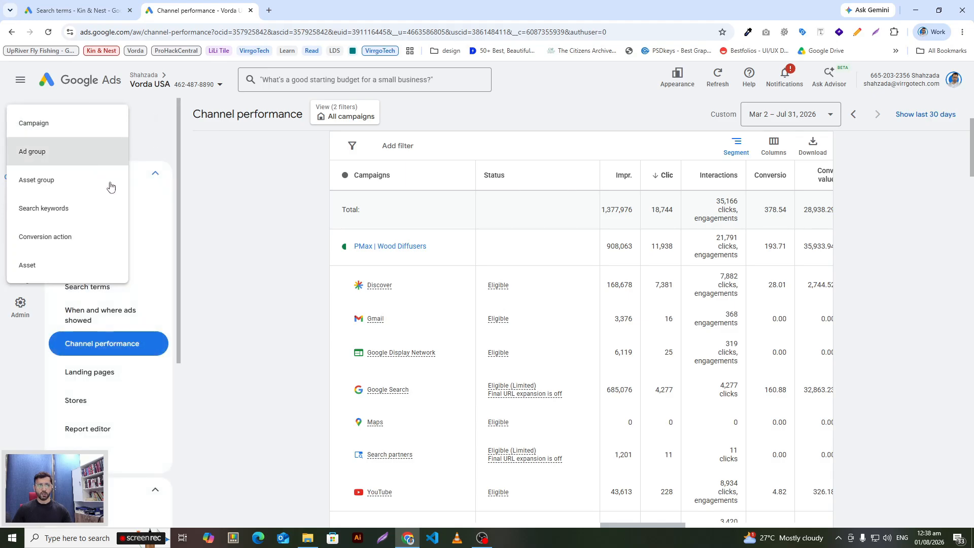
{"action": "left_click", "coordinate": [33, 123]}
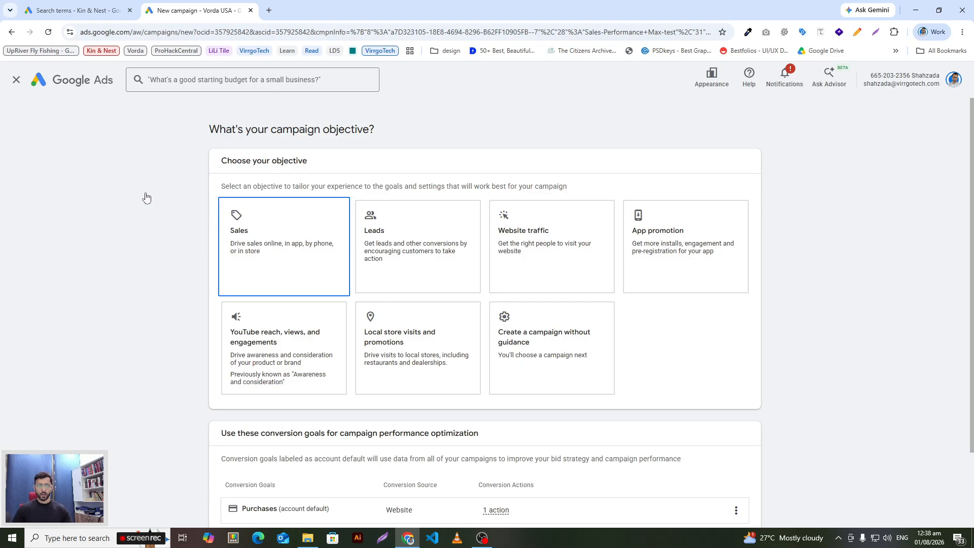
{"action": "left_click", "coordinate": [268, 239]}
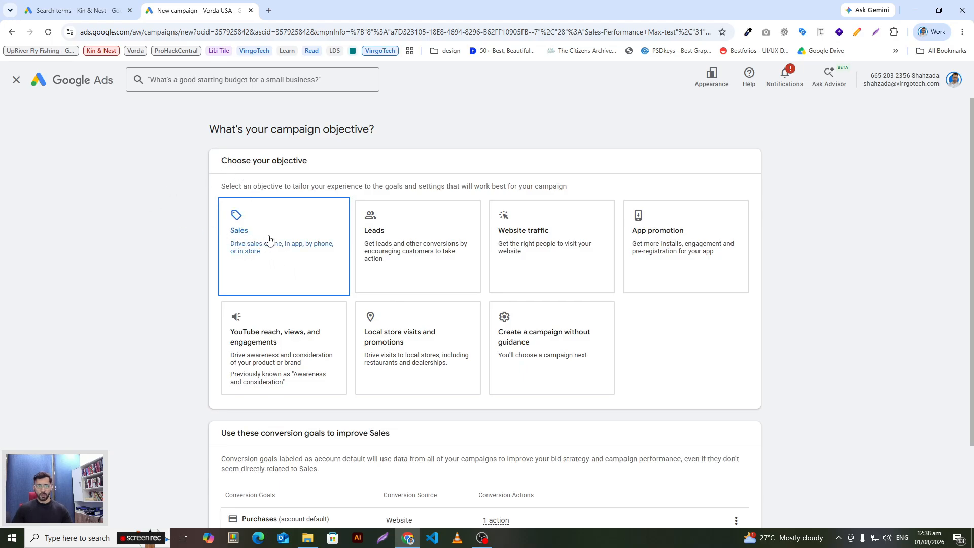
{"action": "scroll", "coordinate": [358, 395], "scroll_direction": "down", "scroll_amount": 2}
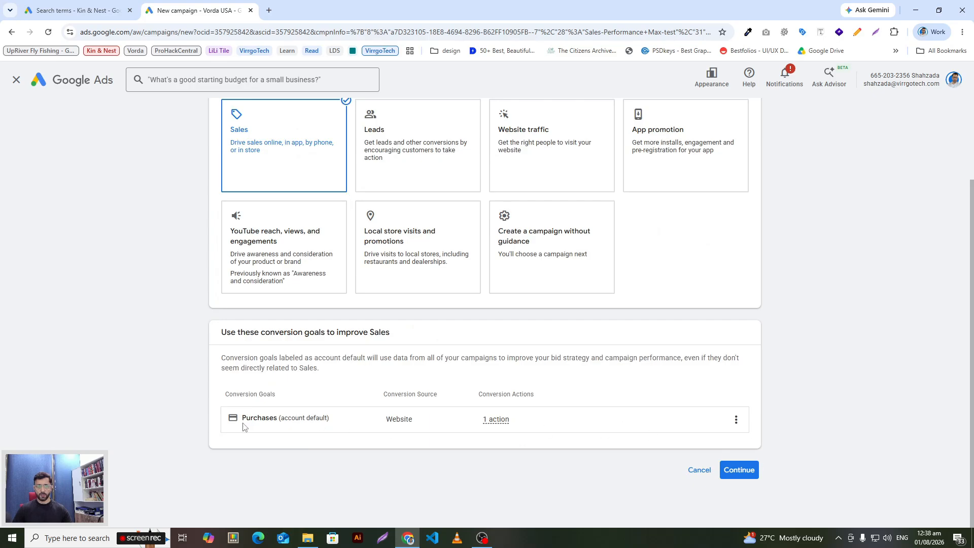
{"action": "left_click_drag", "start_coordinate": [241, 420], "coordinate": [280, 419]}
{"action": "left_click", "coordinate": [334, 433]}
{"action": "left_click", "coordinate": [340, 422]}
{"action": "left_click", "coordinate": [739, 470]}
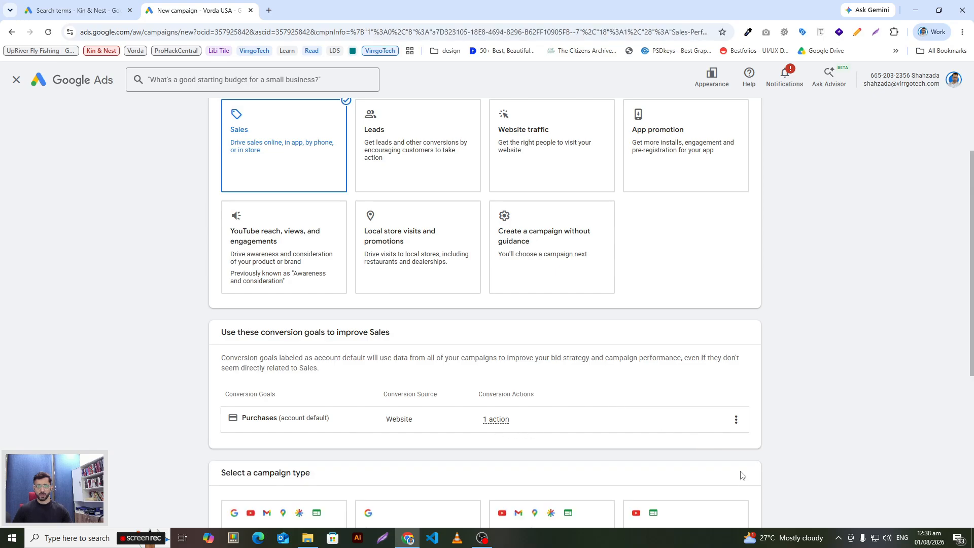
Step: Choose Performance Max as the campaign type
{"action": "scroll", "coordinate": [660, 401], "scroll_direction": "down", "scroll_amount": 5}
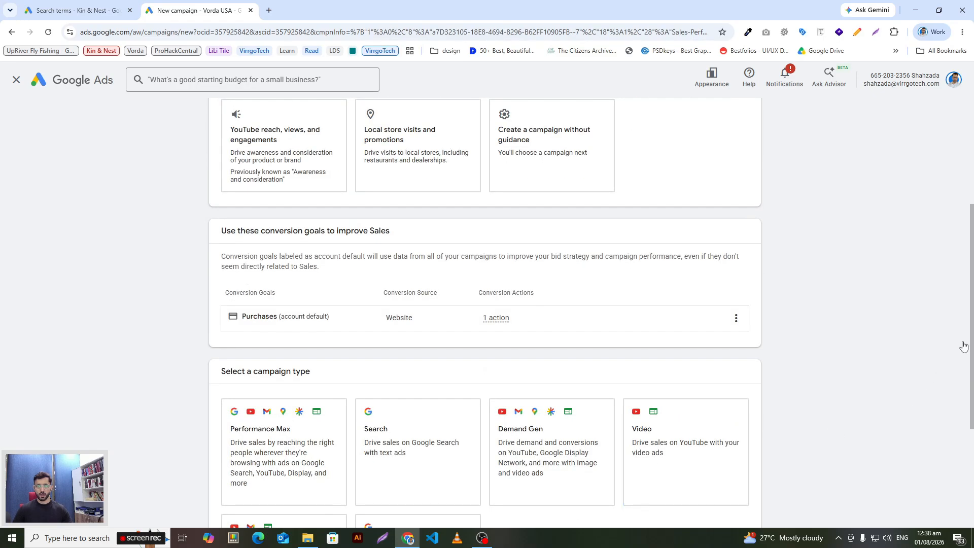
{"action": "scroll", "coordinate": [972, 394], "scroll_direction": "down", "scroll_amount": 1}
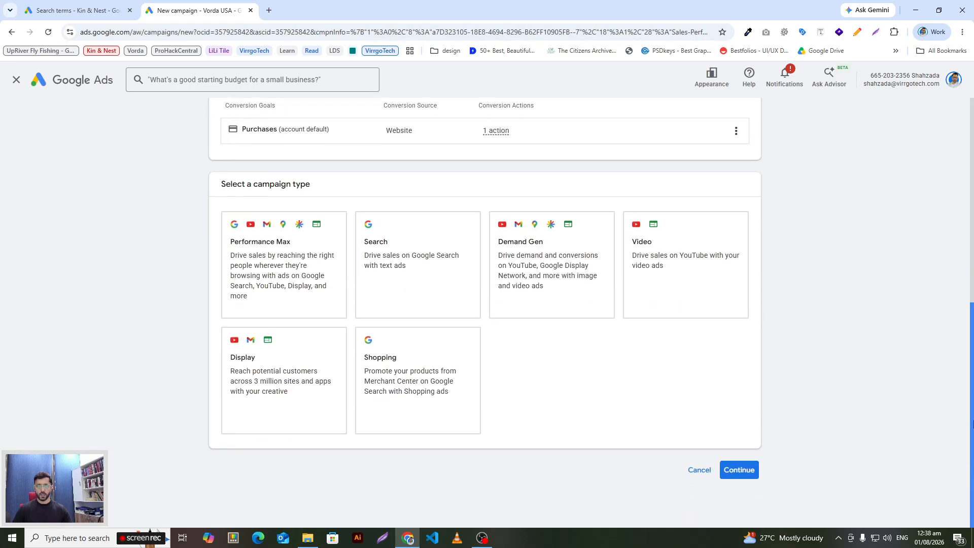
{"action": "left_click", "coordinate": [275, 281]}
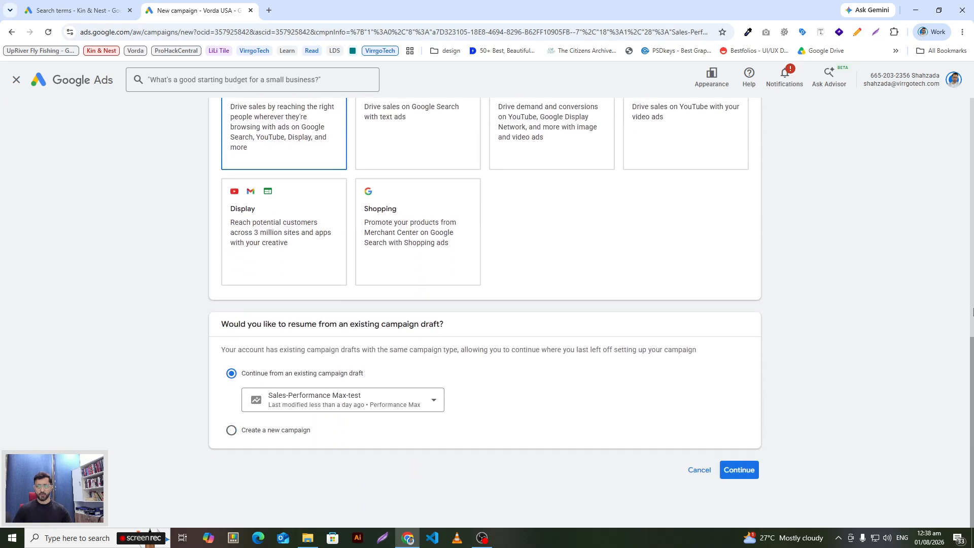
{"action": "scroll", "coordinate": [959, 332], "scroll_direction": "up", "scroll_amount": 7}
{"action": "scroll", "coordinate": [958, 332], "scroll_direction": "down", "scroll_amount": 7}
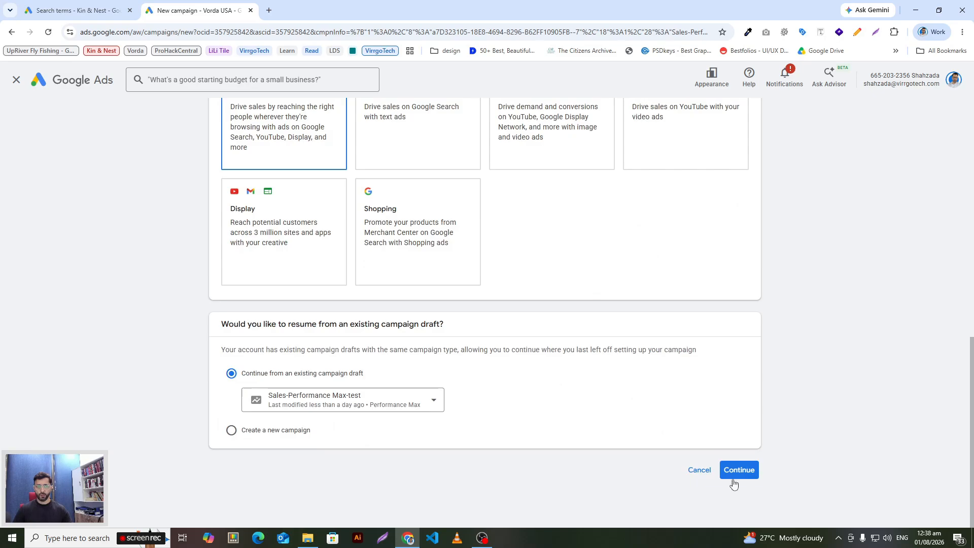
Step: Choose to create a new campaign instead of resuming the draft, and name it Sales-Performance Max-Test
{"action": "left_click", "coordinate": [248, 433]}
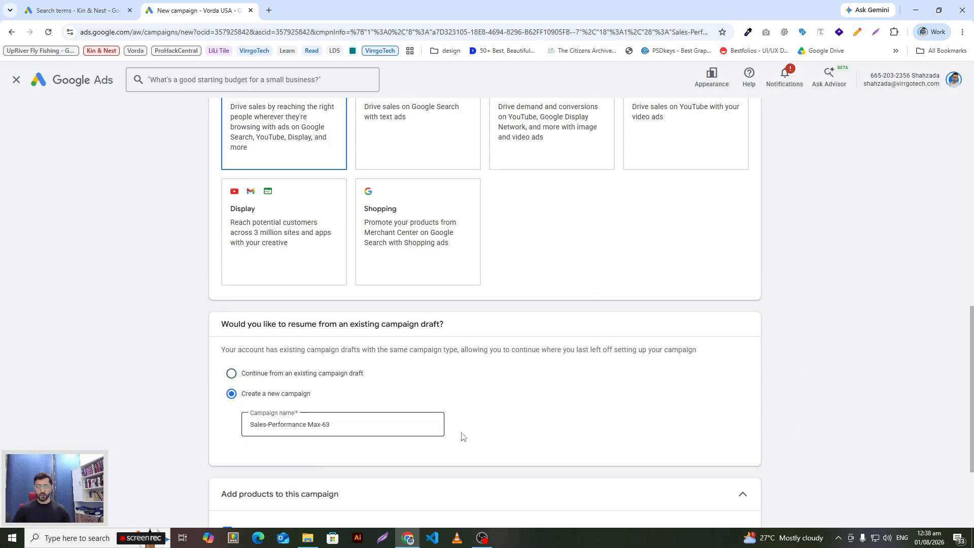
{"action": "left_click", "coordinate": [379, 424]}
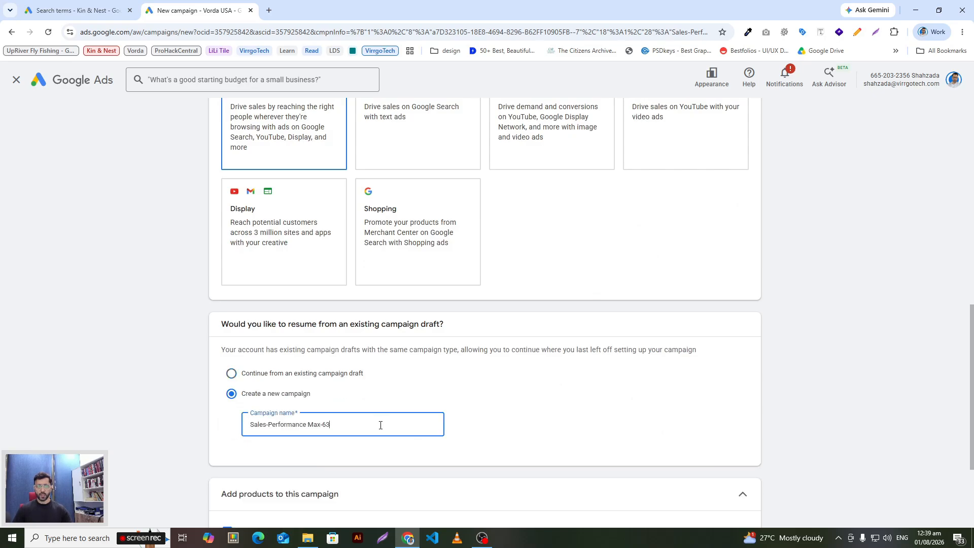
{"action": "key", "text": "BackSpace"}
{"action": "key", "text": "BackSpace"}
{"action": "left_click", "coordinate": [106, 419]}
Step: Link the Vorda Merchant Center account that has approved products to the campaign and proceed to the bidding settings
{"action": "left_click_drag", "start_coordinate": [973, 398], "coordinate": [973, 457]}
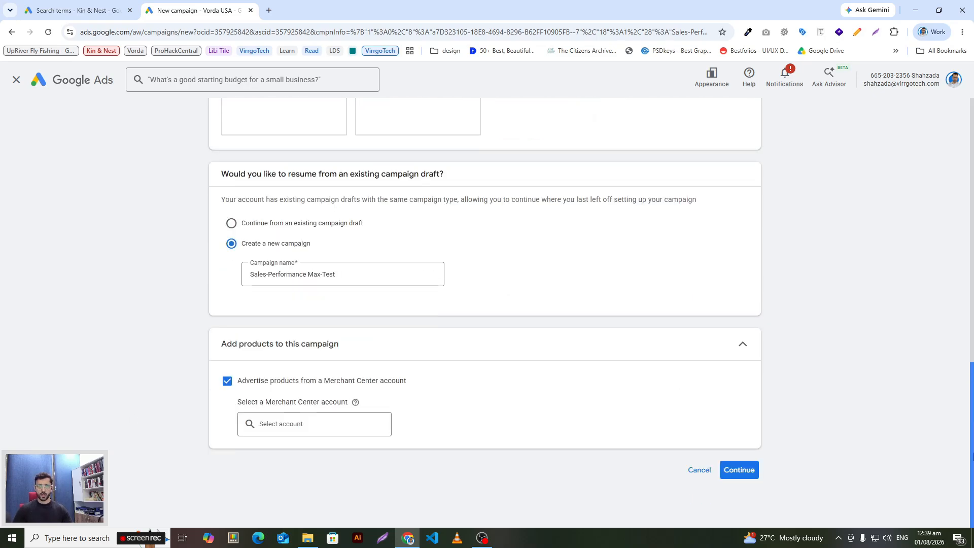
{"action": "left_click", "coordinate": [328, 425]}
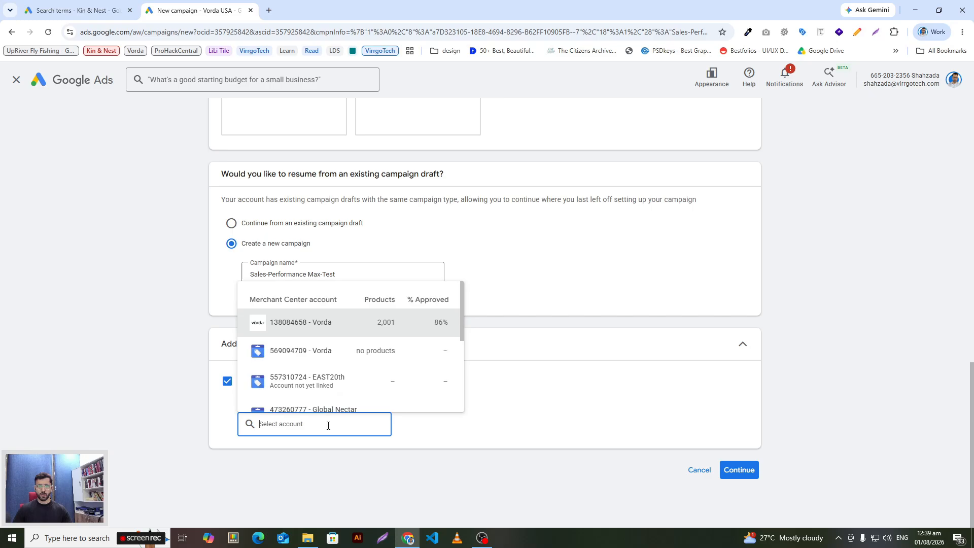
{"action": "left_click", "coordinate": [341, 325]}
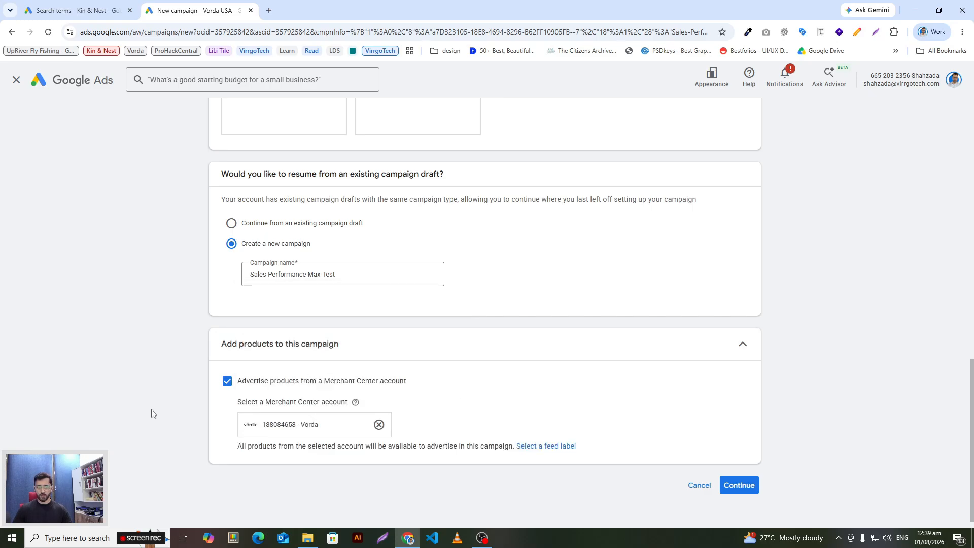
{"action": "left_click", "coordinate": [758, 487]}
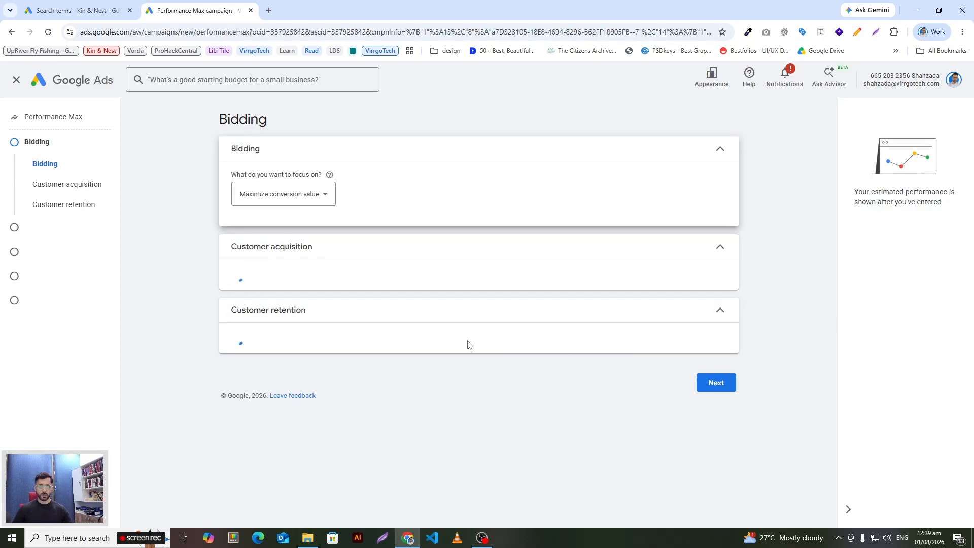
Step: Set the bidding focus to Maximize conversions, review the conversion value alternative, and proceed to the campaign settings
{"action": "left_click", "coordinate": [254, 201]}
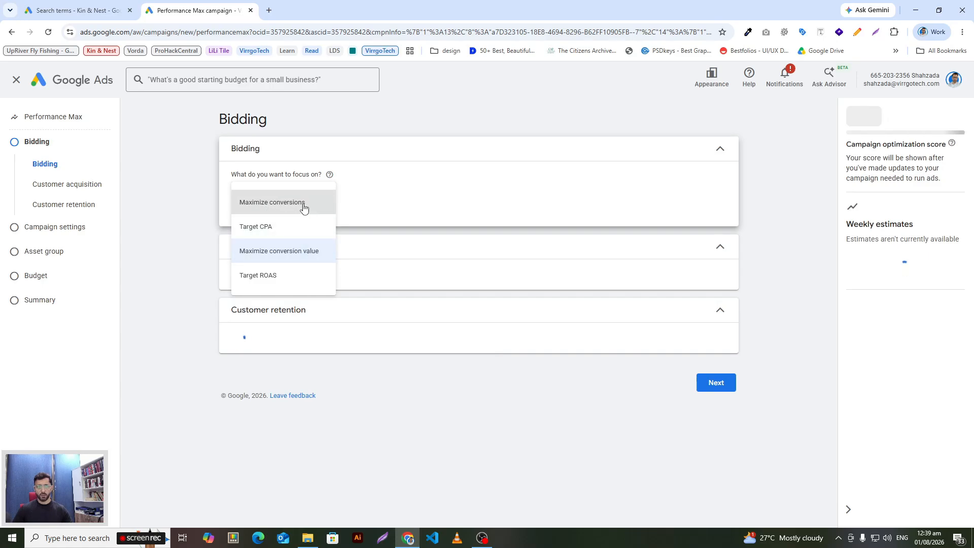
{"action": "left_click", "coordinate": [303, 206]}
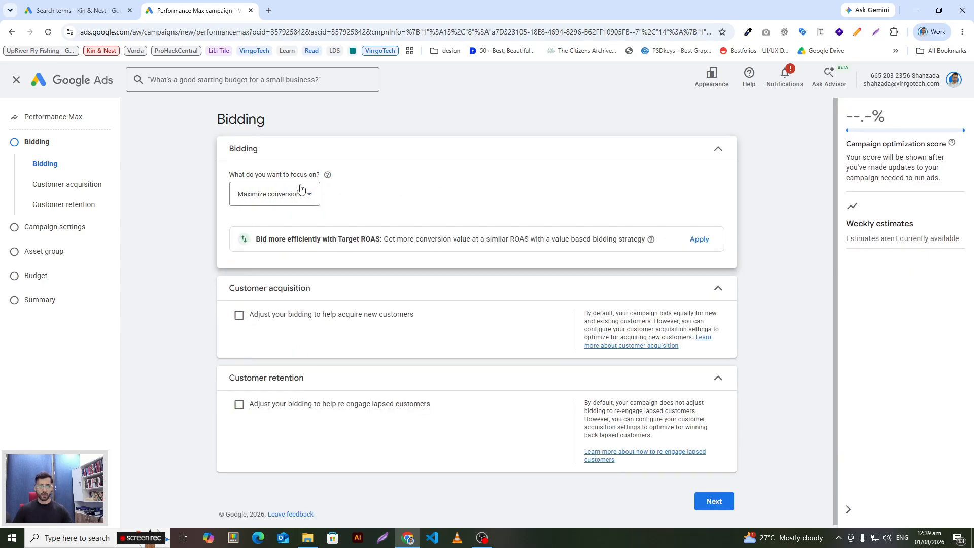
{"action": "left_click", "coordinate": [270, 200]}
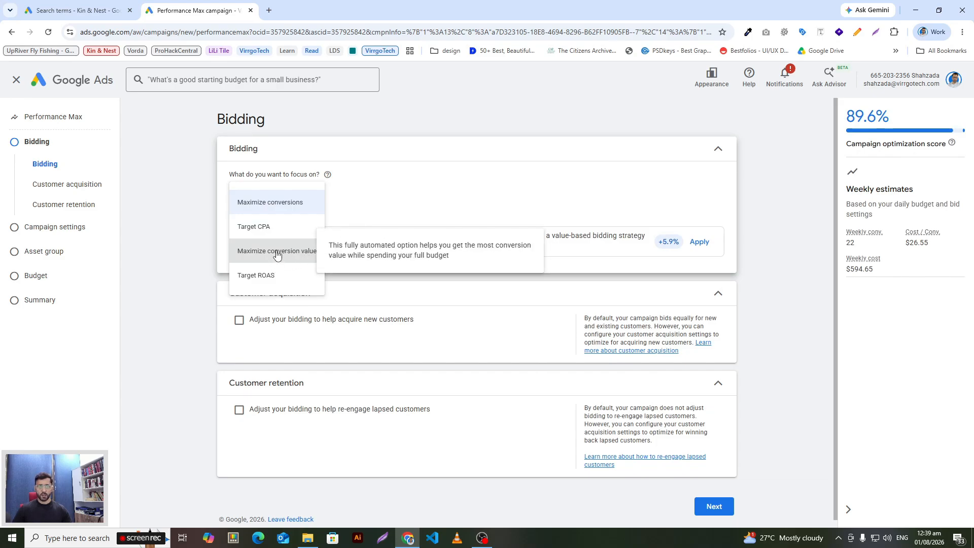
{"action": "left_click", "coordinate": [157, 316]}
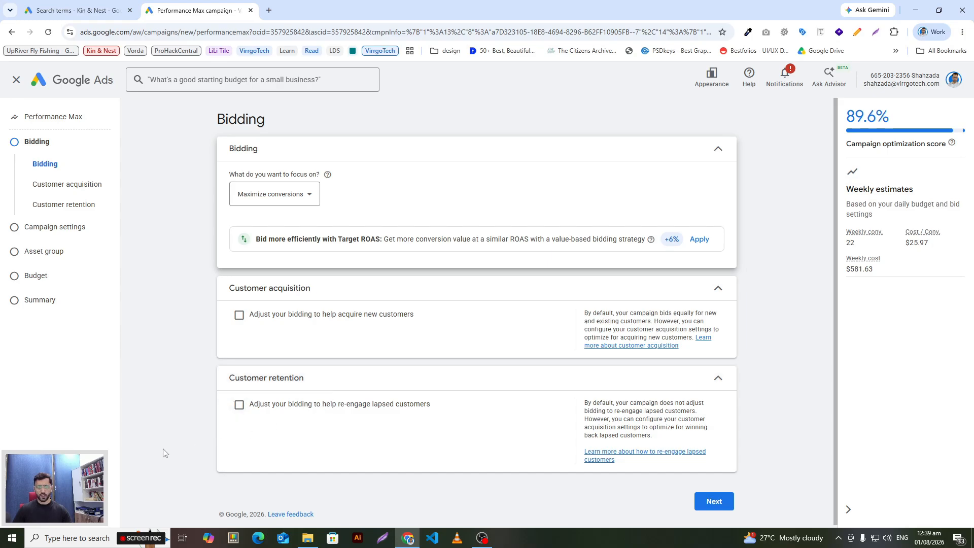
{"action": "left_click", "coordinate": [713, 501]}
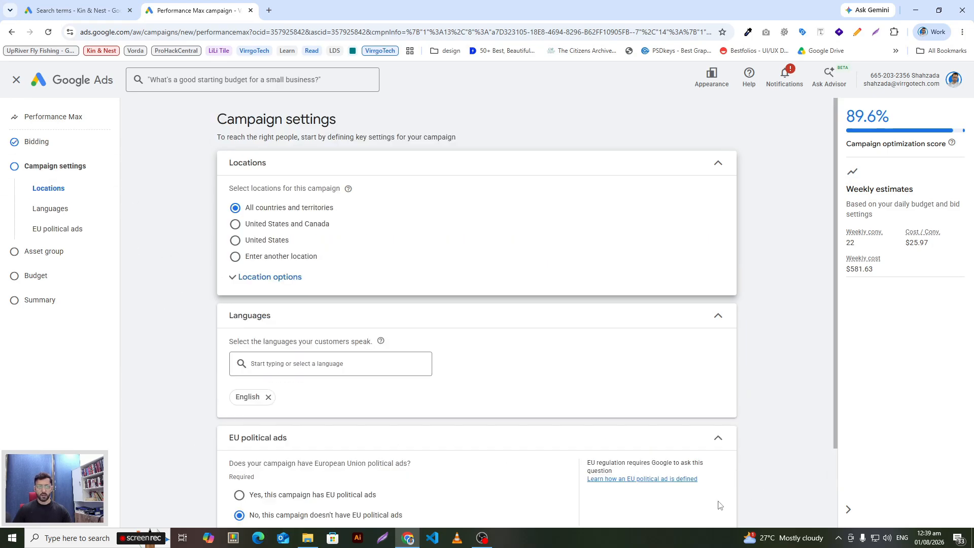
Step: Target the United States and limit the location option to Presence: People in or regularly in your included locations
{"action": "left_click", "coordinate": [265, 241]}
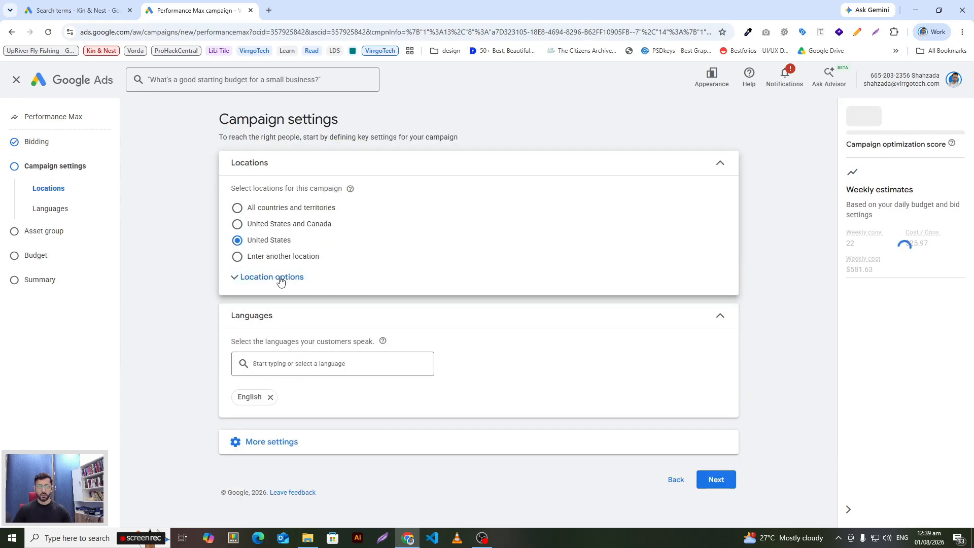
{"action": "left_click", "coordinate": [233, 277]}
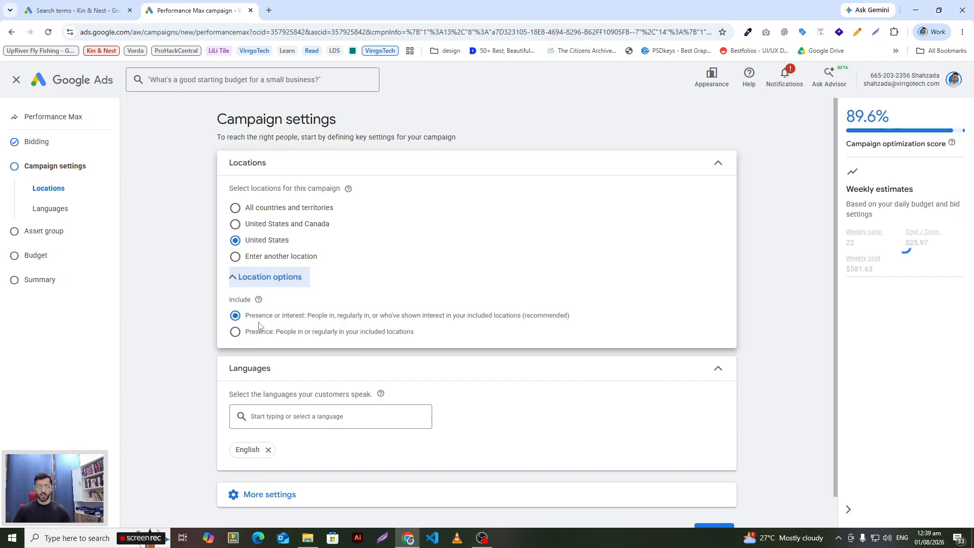
{"action": "left_click", "coordinate": [235, 334]}
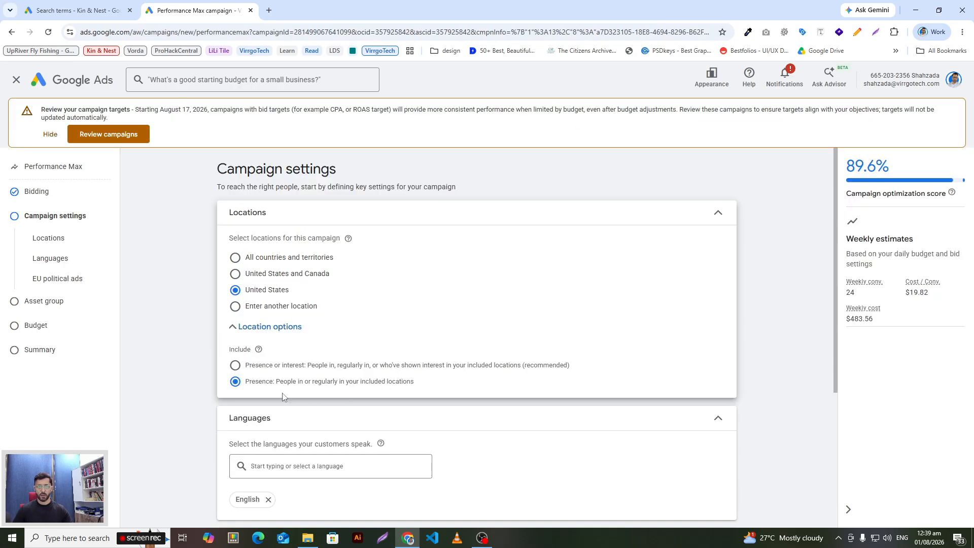
Step: Declare that the campaign doesn't have EU political ads and proceed to the asset group
{"action": "scroll", "coordinate": [192, 381], "scroll_direction": "down", "scroll_amount": 4}
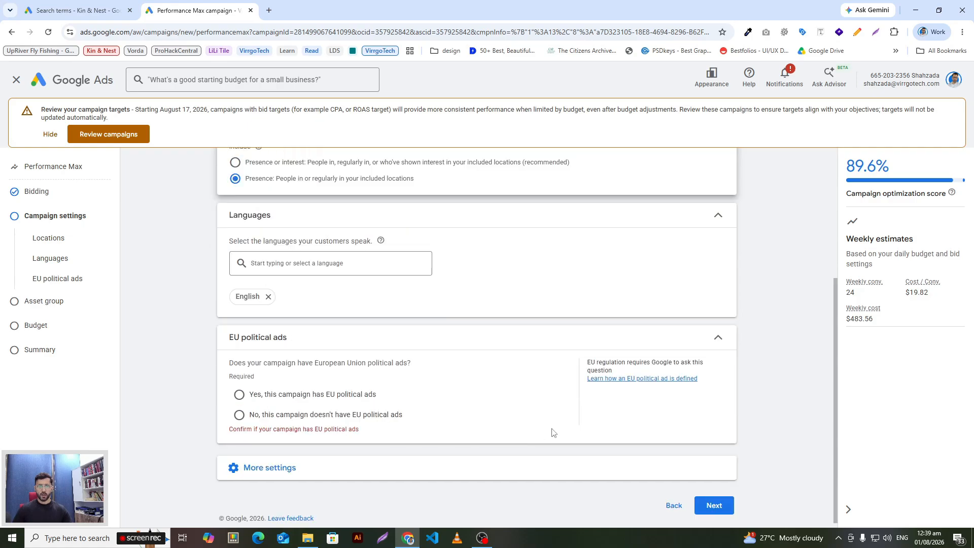
{"action": "left_click", "coordinate": [239, 415]}
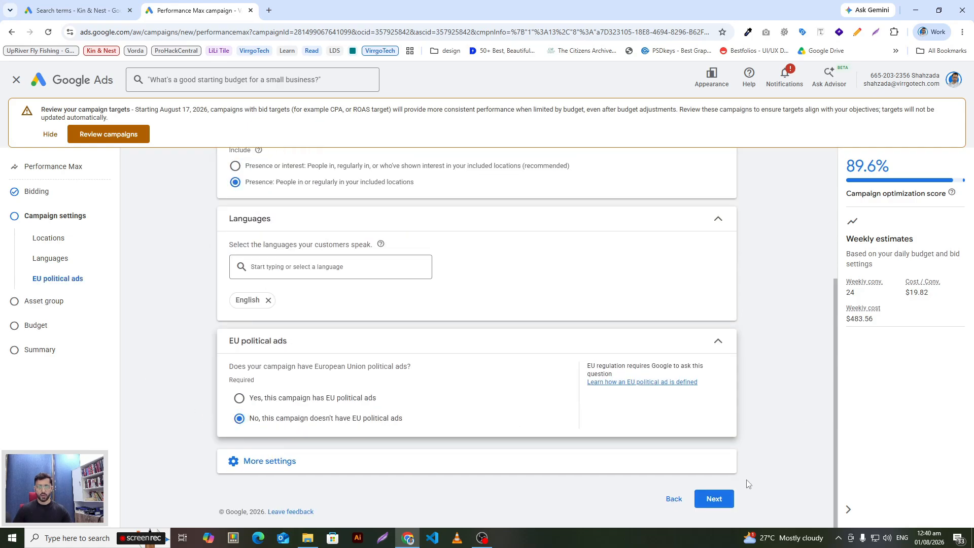
{"action": "left_click", "coordinate": [725, 502]}
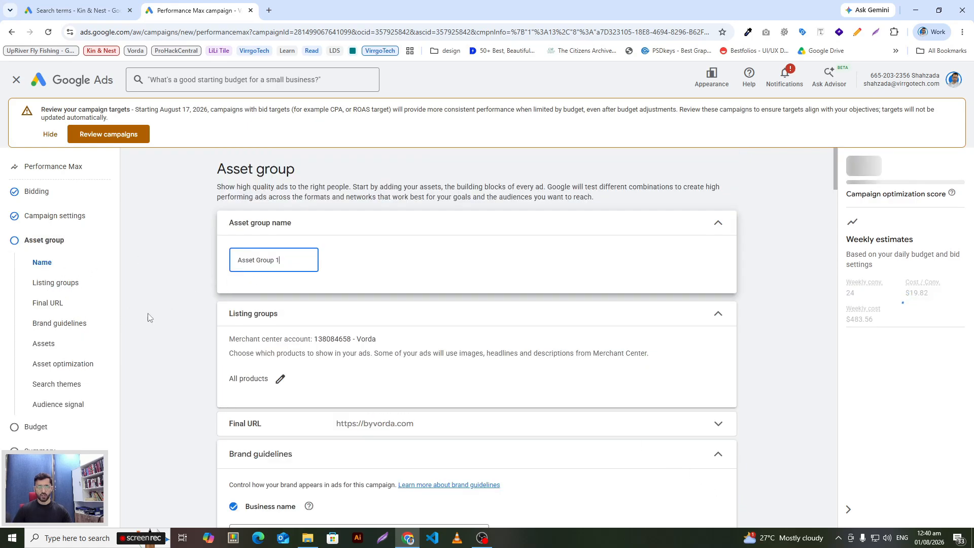
Step: Switch the asset group's listing groups to a selection of products and list the products by Item ID
{"action": "scroll", "coordinate": [239, 352], "scroll_direction": "down", "scroll_amount": 2}
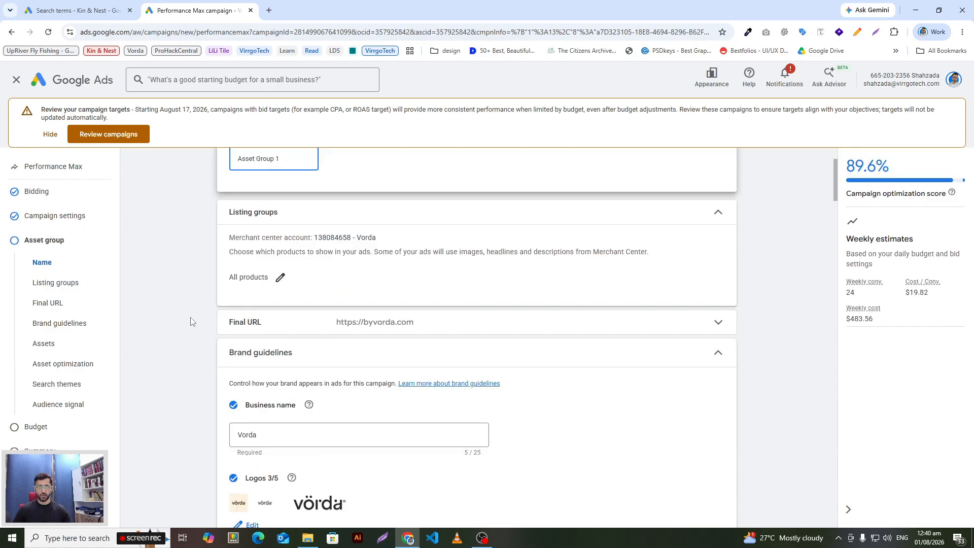
{"action": "left_click", "coordinate": [279, 278]}
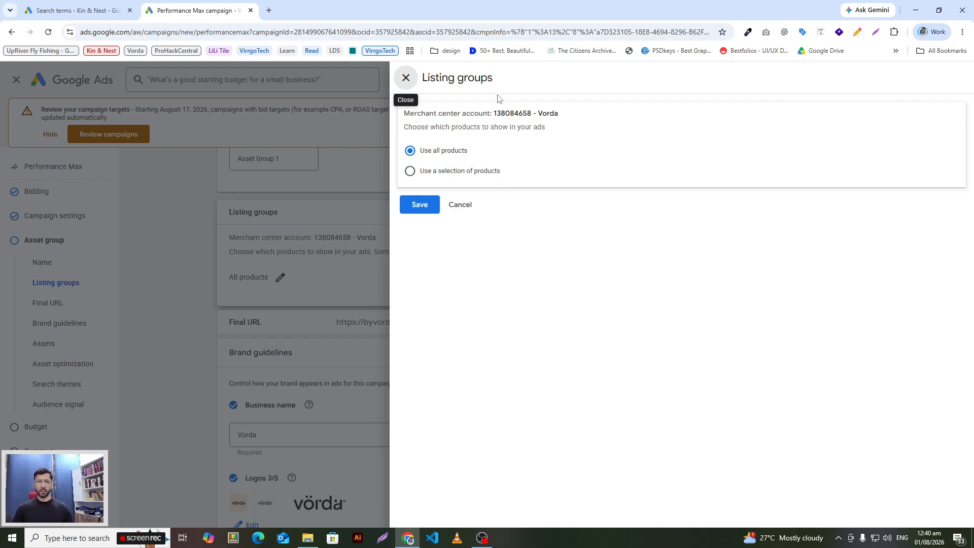
{"action": "left_click", "coordinate": [441, 171]}
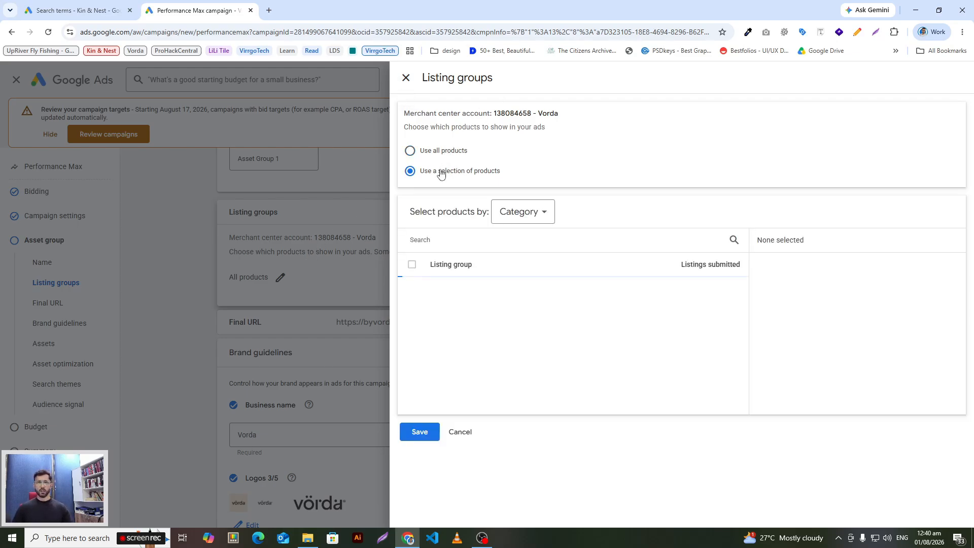
{"action": "left_click", "coordinate": [533, 213]}
{"action": "left_click", "coordinate": [530, 265]}
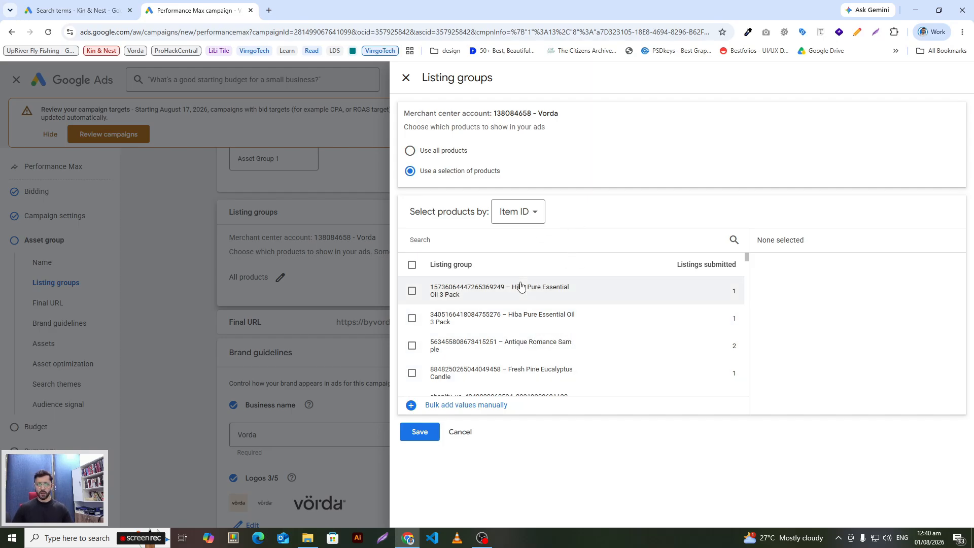
{"action": "left_click", "coordinate": [533, 212]}
{"action": "left_click", "coordinate": [604, 195]}
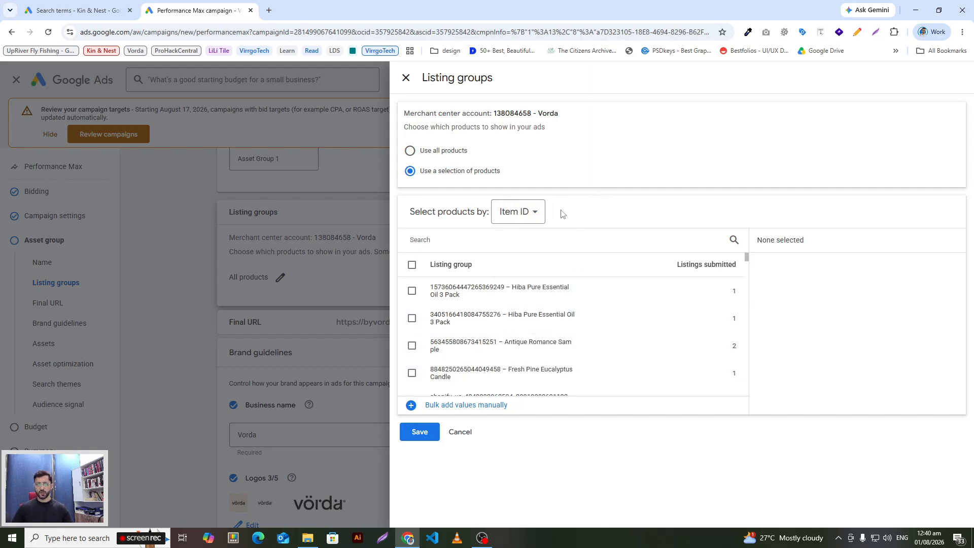
Step: Review product selection by Category and the other available criteria, including the custom label options
{"action": "left_click", "coordinate": [532, 211]}
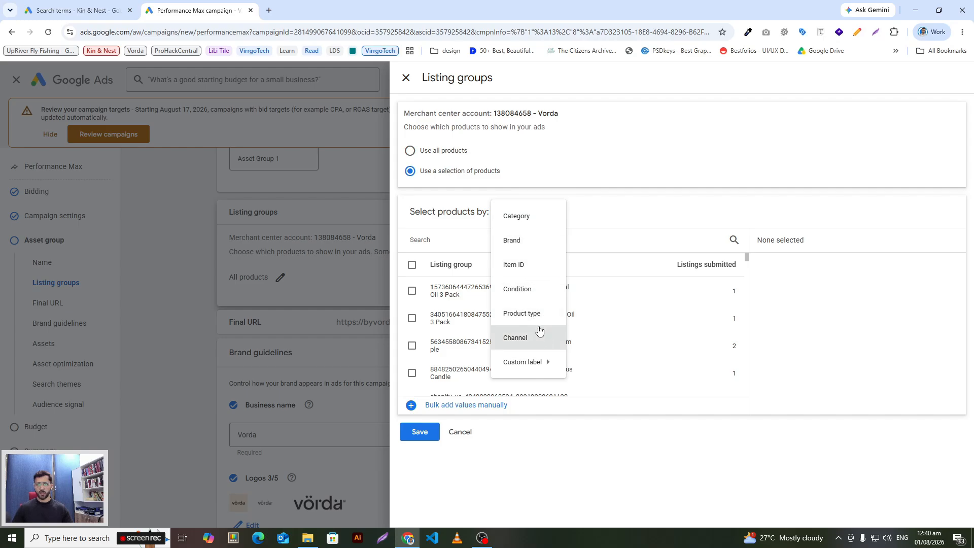
{"action": "left_click", "coordinate": [532, 218]}
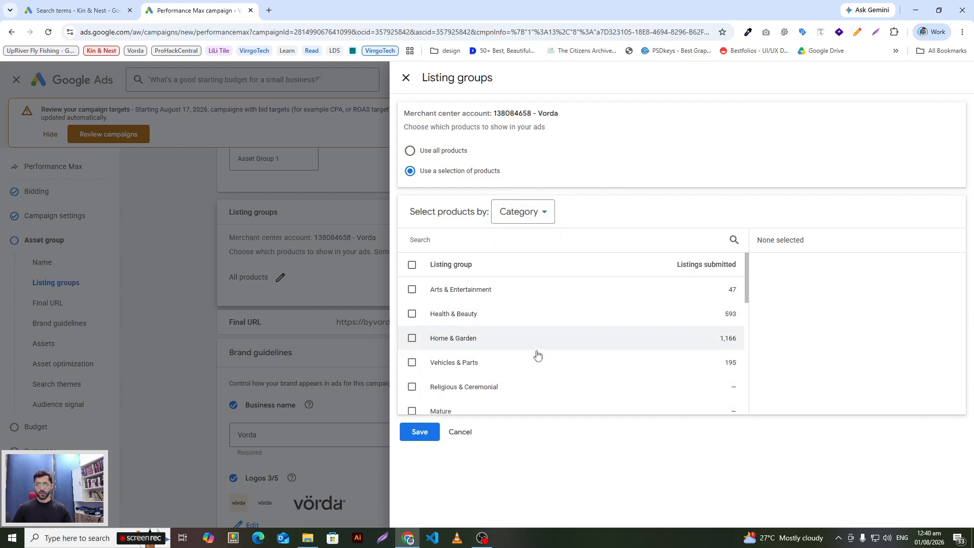
{"action": "left_click", "coordinate": [523, 213]}
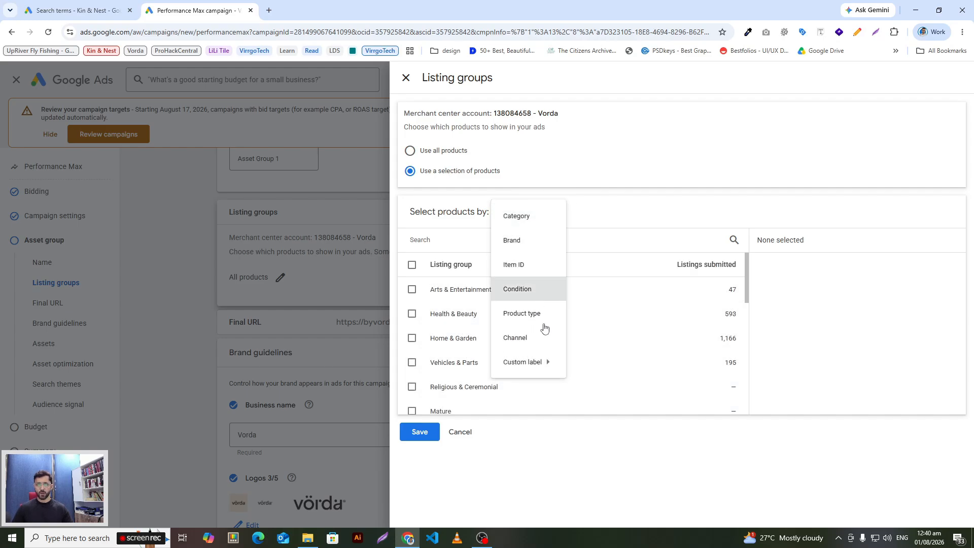
{"action": "mouse_move", "coordinate": [528, 362]}
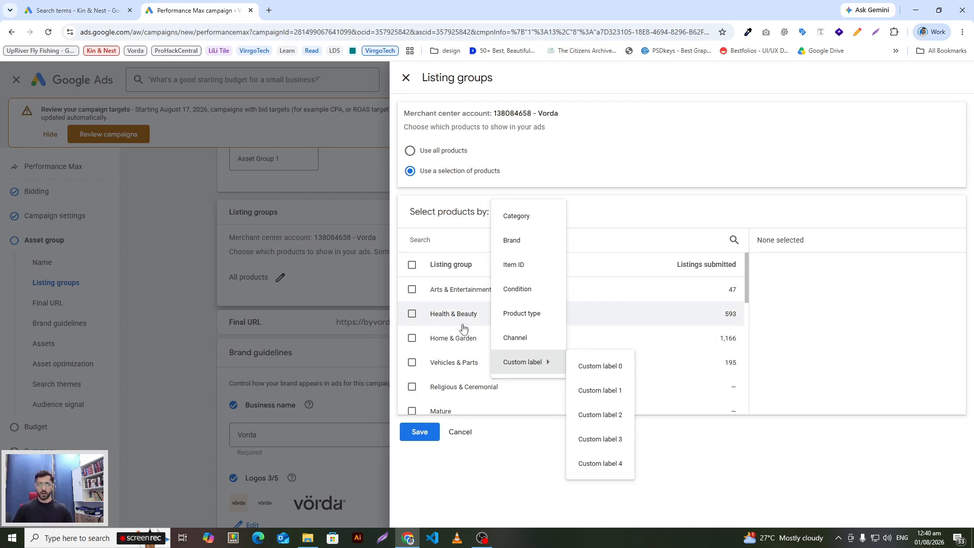
{"action": "left_click", "coordinate": [667, 226]}
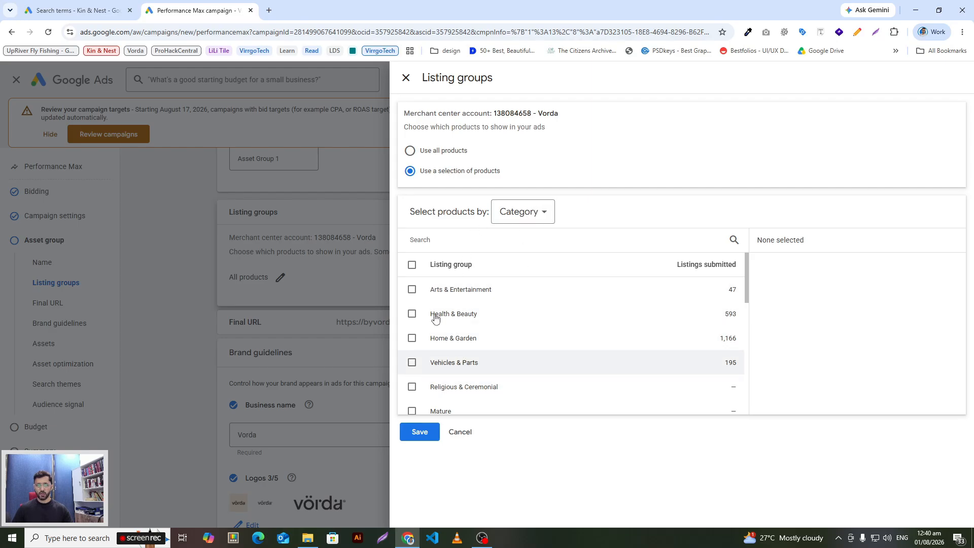
{"action": "left_click", "coordinate": [533, 217]}
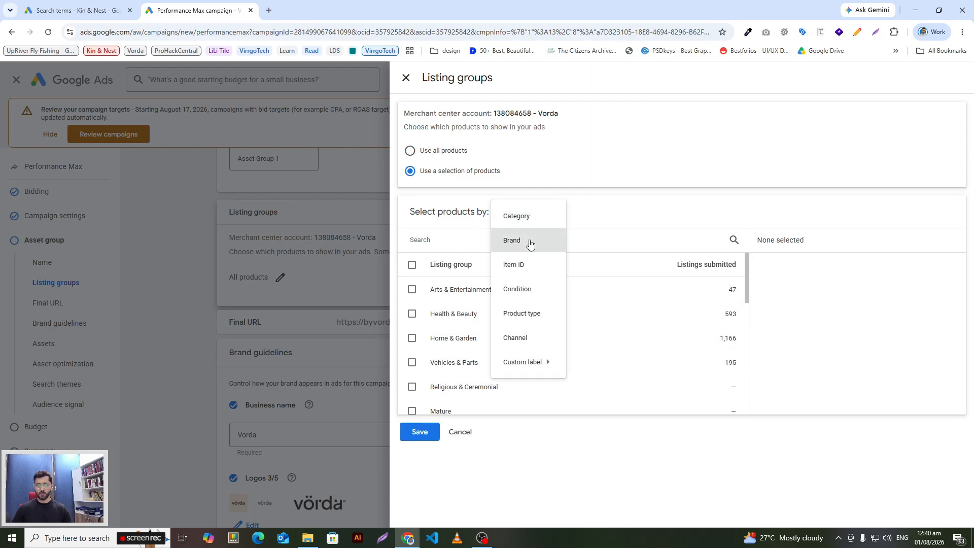
{"action": "mouse_move", "coordinate": [545, 363]}
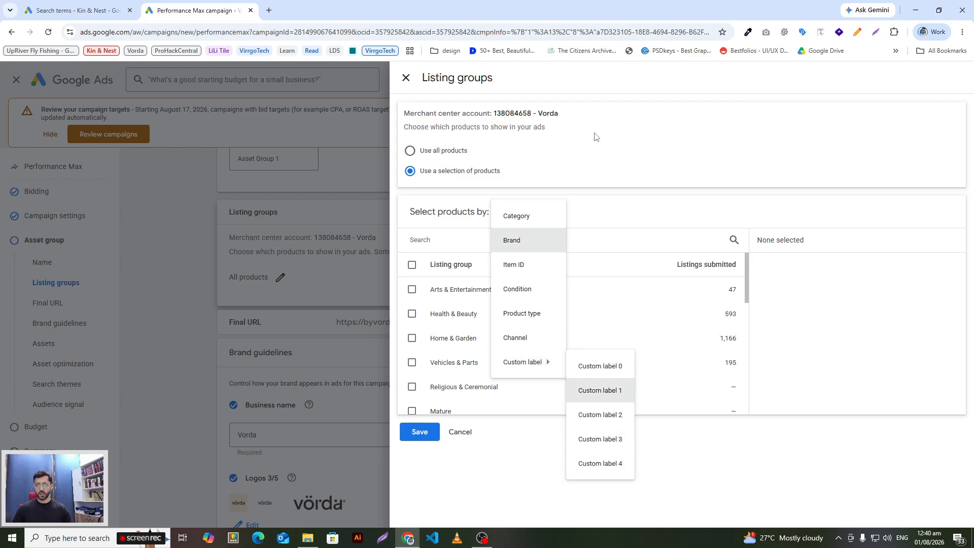
Step: Set the listing groups to use all products and save the choice
{"action": "left_click", "coordinate": [455, 154]}
{"action": "left_click", "coordinate": [456, 151]}
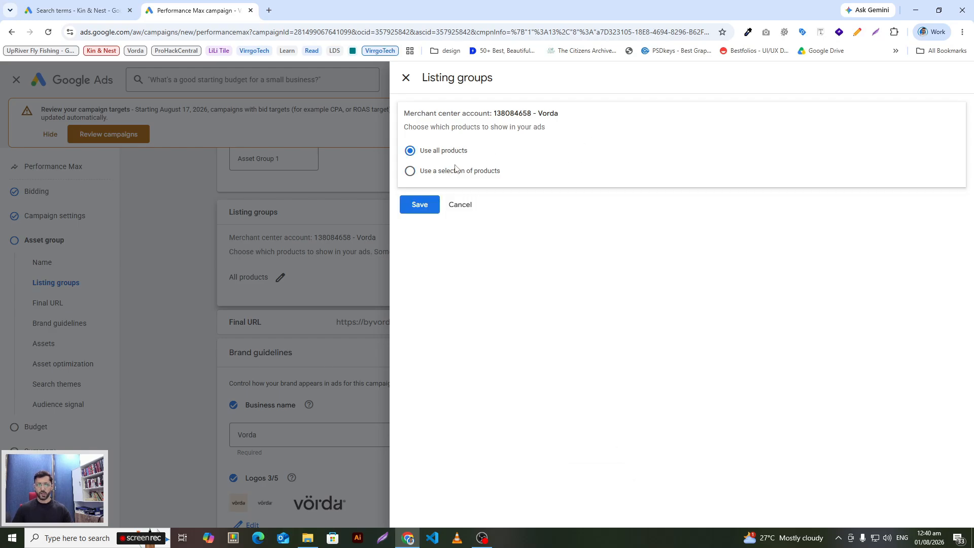
{"action": "left_click", "coordinate": [430, 210]}
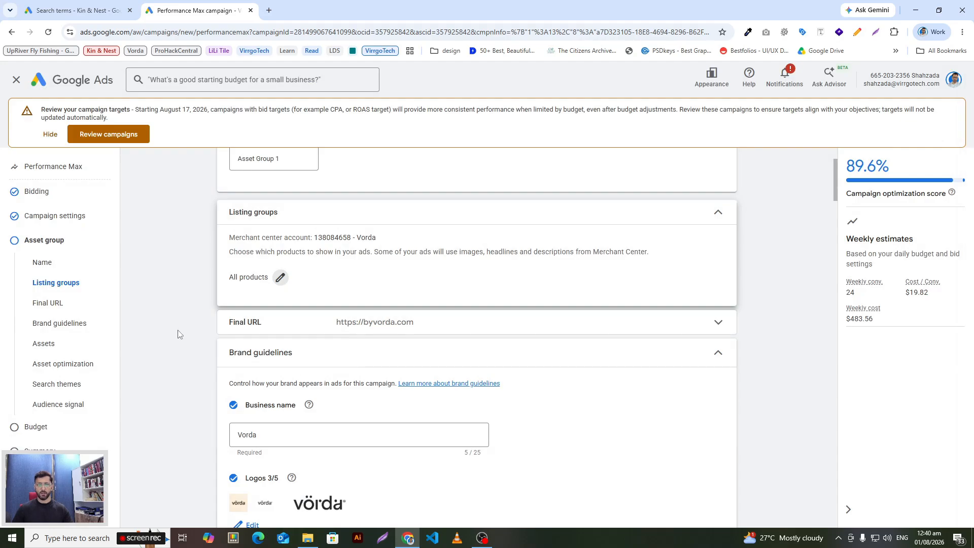
Step: Examine the asset group's brand guidelines, headlines, and suggested images and videos
{"action": "scroll", "coordinate": [178, 338], "scroll_direction": "down", "scroll_amount": 4}
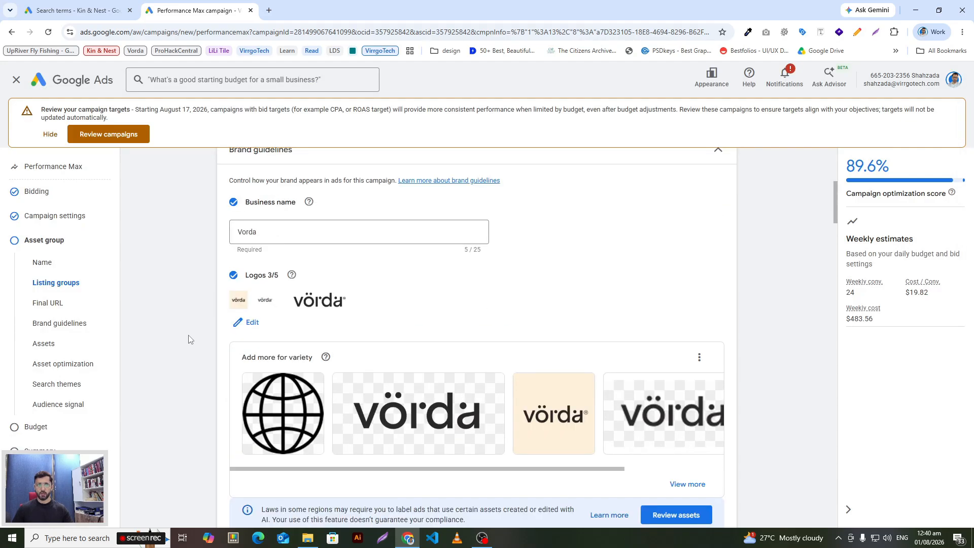
{"action": "scroll", "coordinate": [418, 410], "scroll_direction": "down", "scroll_amount": 3}
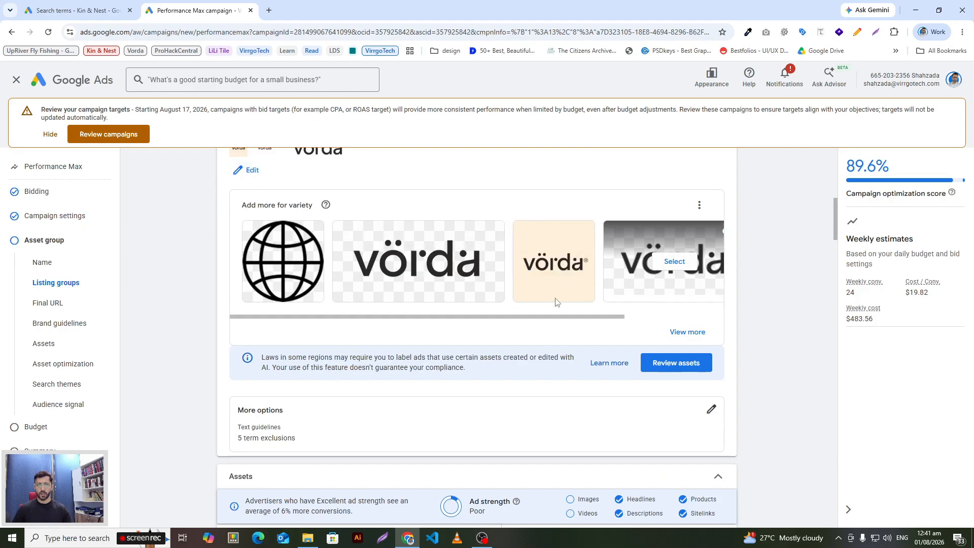
{"action": "scroll", "coordinate": [137, 320], "scroll_direction": "down", "scroll_amount": 2}
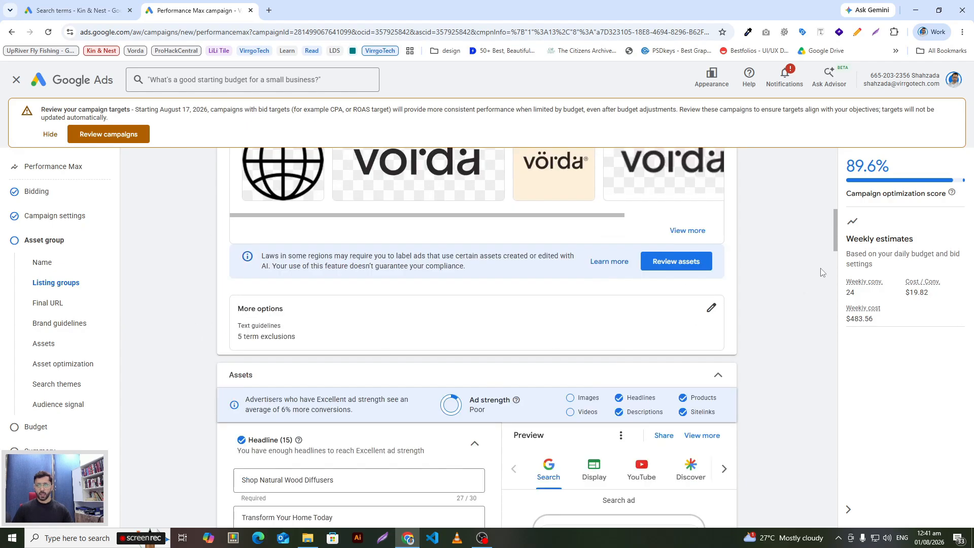
{"action": "left_click_drag", "start_coordinate": [838, 235], "coordinate": [845, 266]}
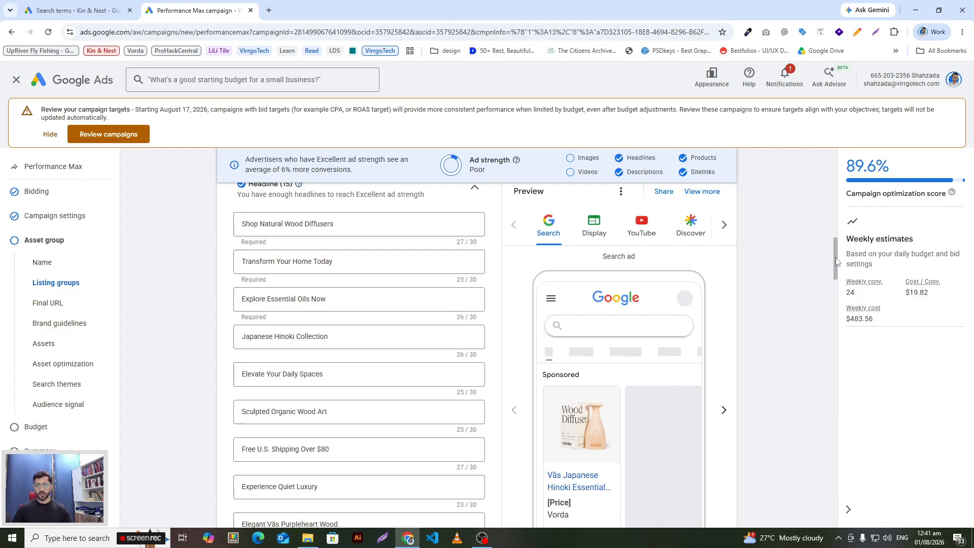
{"action": "left_click_drag", "start_coordinate": [838, 261], "coordinate": [864, 261]}
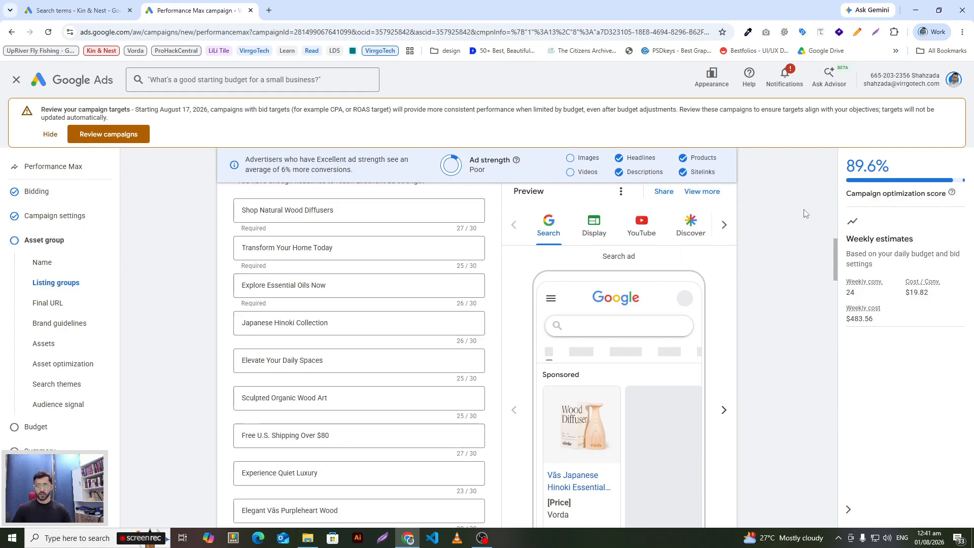
{"action": "left_click_drag", "start_coordinate": [836, 269], "coordinate": [836, 282]}
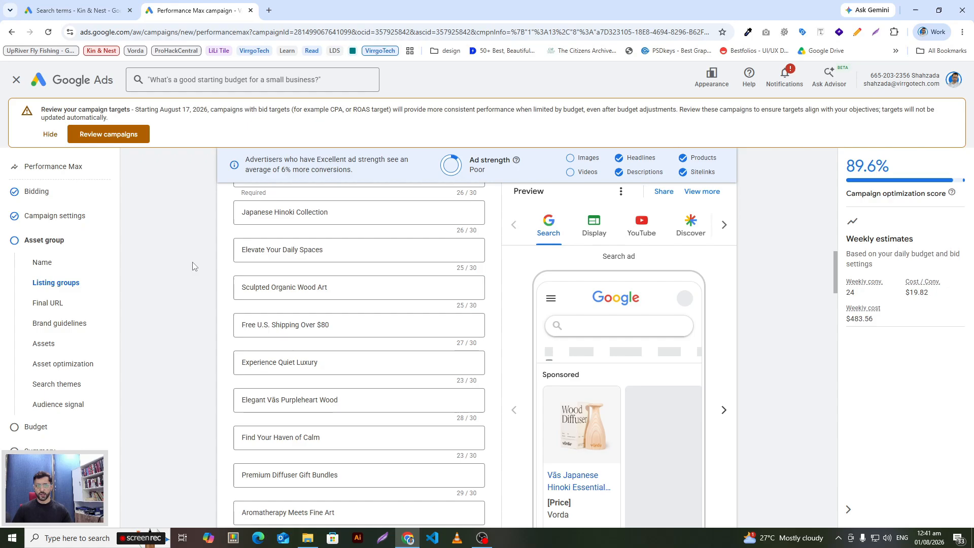
{"action": "left_click_drag", "start_coordinate": [834, 278], "coordinate": [840, 378]}
{"action": "left_click", "coordinate": [812, 326]}
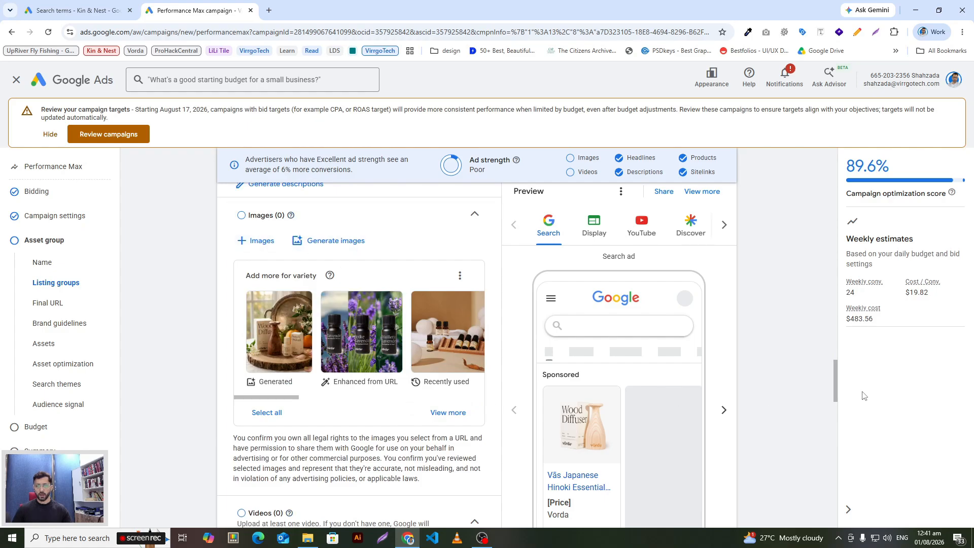
{"action": "scroll", "coordinate": [822, 378], "scroll_direction": "down", "scroll_amount": 3}
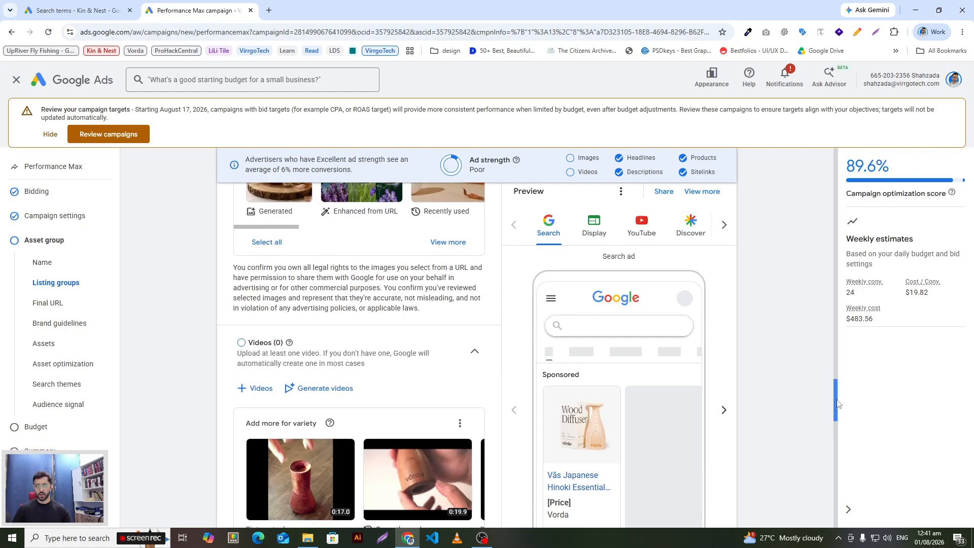
{"action": "left_click_drag", "start_coordinate": [837, 403], "coordinate": [836, 276]}
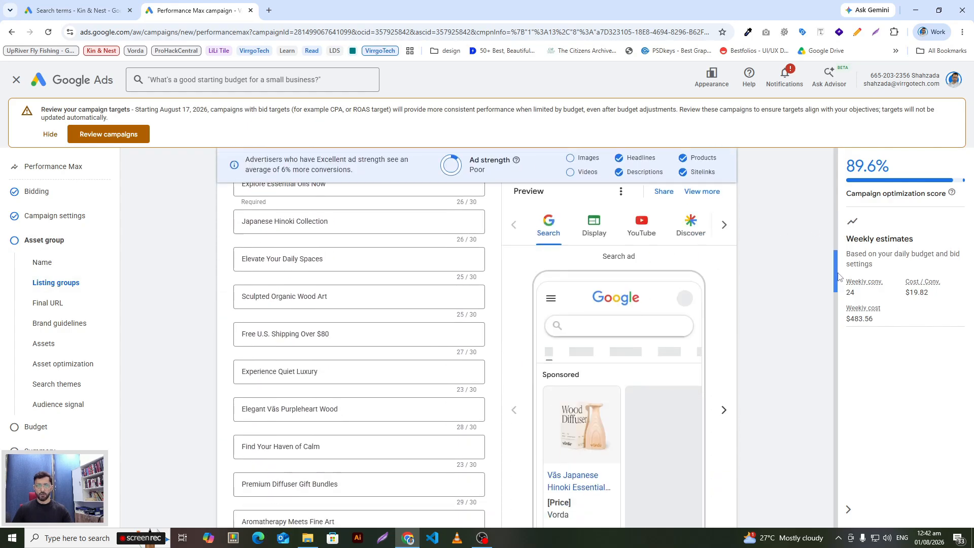
Step: Clear the "Japanese Hinoki Collection" headline in the asset group
{"action": "left_click_drag", "start_coordinate": [335, 223], "coordinate": [204, 223]}
{"action": "key", "text": "BackSpace"}
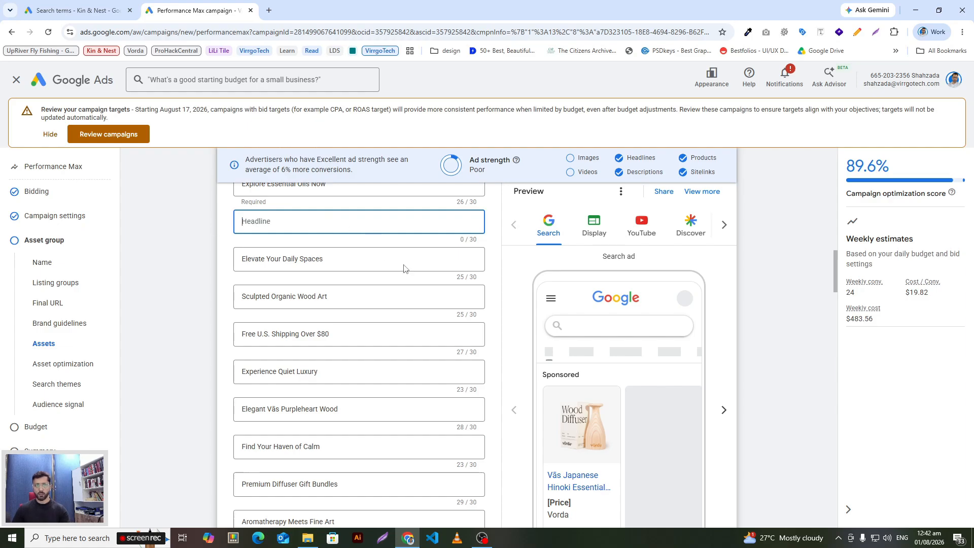
{"action": "left_click_drag", "start_coordinate": [831, 273], "coordinate": [850, 229]}
{"action": "scroll", "coordinate": [654, 325], "scroll_direction": "down", "scroll_amount": 2}
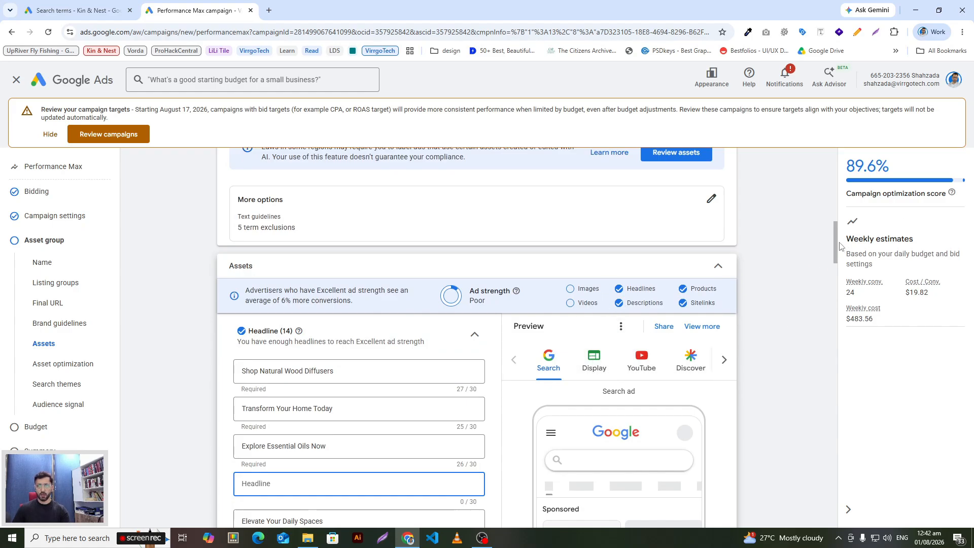
{"action": "mouse_move", "coordinate": [836, 243]}
{"action": "left_mouse_down"}
{"action": "mouse_move", "coordinate": [843, 320]}
{"action": "mouse_move", "coordinate": [857, 180]}
{"action": "mouse_move", "coordinate": [841, 252]}
{"action": "left_mouse_up"}
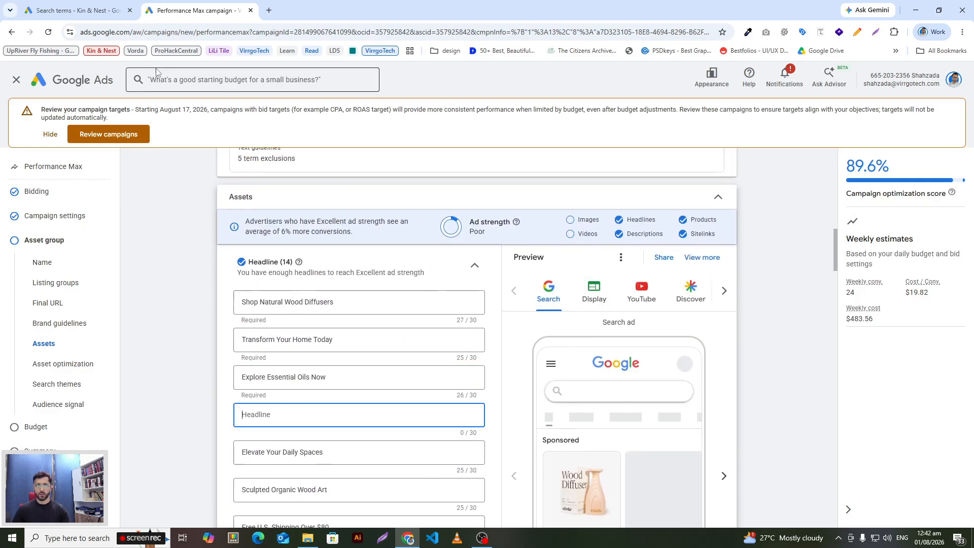
Step: Reload the campaign page and clear all generated headlines and descriptions from the asset group
{"action": "left_click", "coordinate": [193, 32]}
{"action": "key", "text": "Return"}
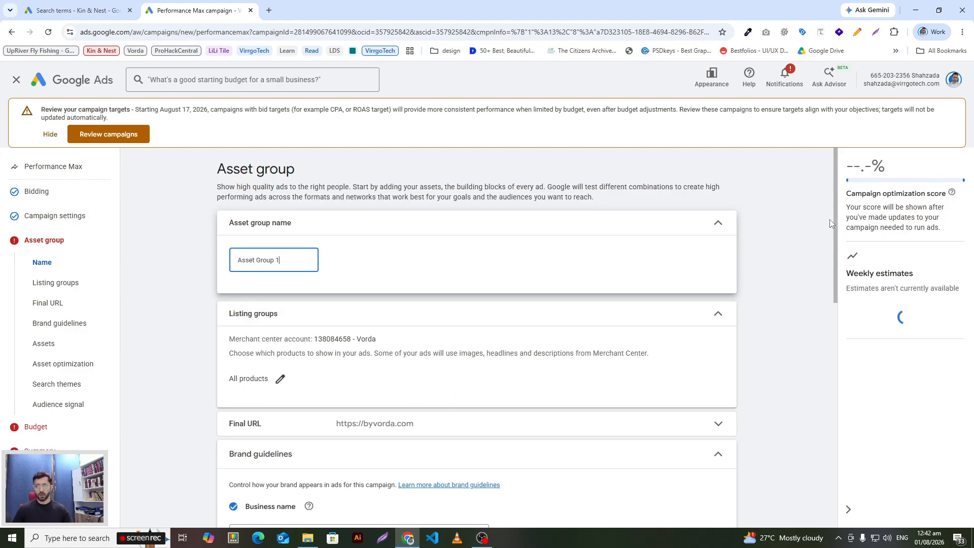
{"action": "scroll", "coordinate": [784, 360], "scroll_direction": "down", "scroll_amount": 6}
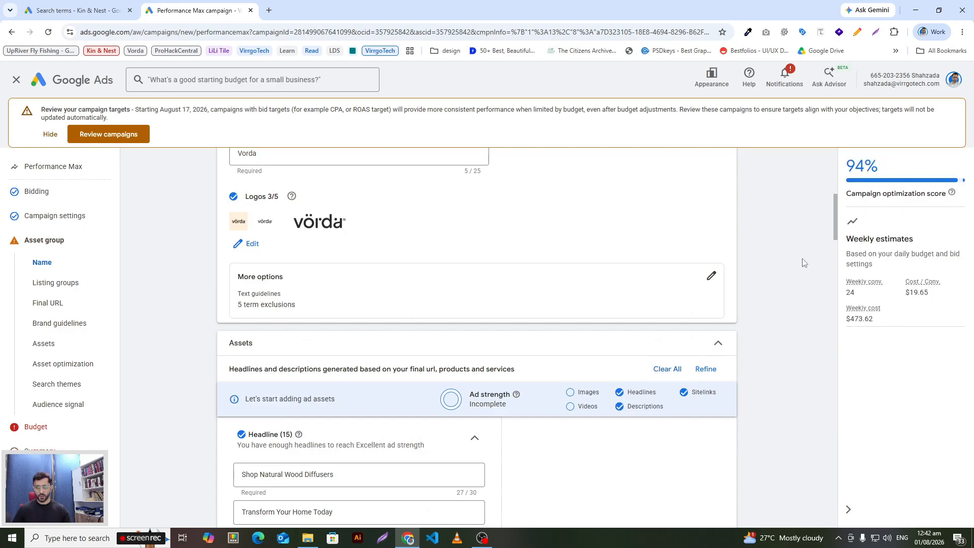
{"action": "scroll", "coordinate": [803, 262], "scroll_direction": "down", "scroll_amount": 4}
{"action": "left_click", "coordinate": [670, 152]}
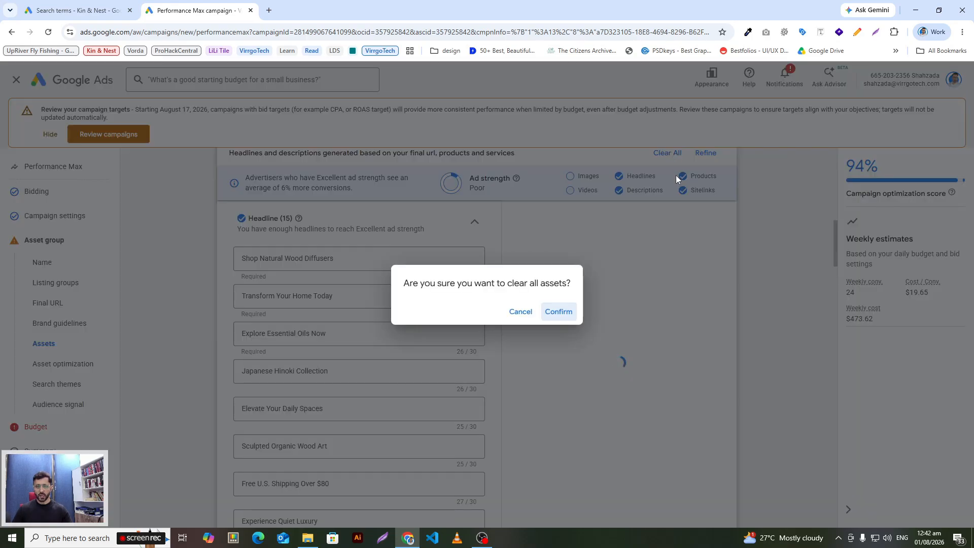
{"action": "left_click", "coordinate": [558, 311]}
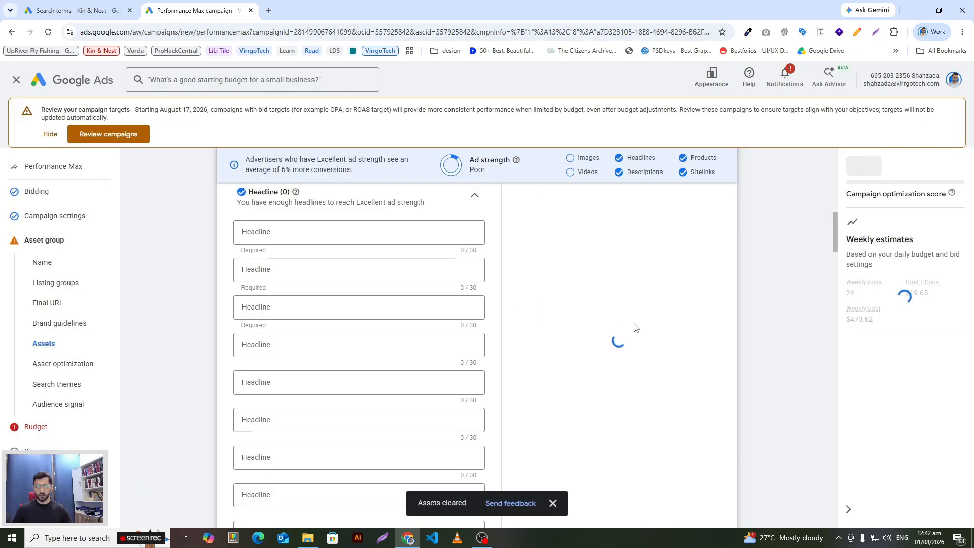
Step: Review the asset group's brand guidelines and its newly generated headlines and ad preview
{"action": "scroll", "coordinate": [837, 254], "scroll_direction": "up", "scroll_amount": 7}
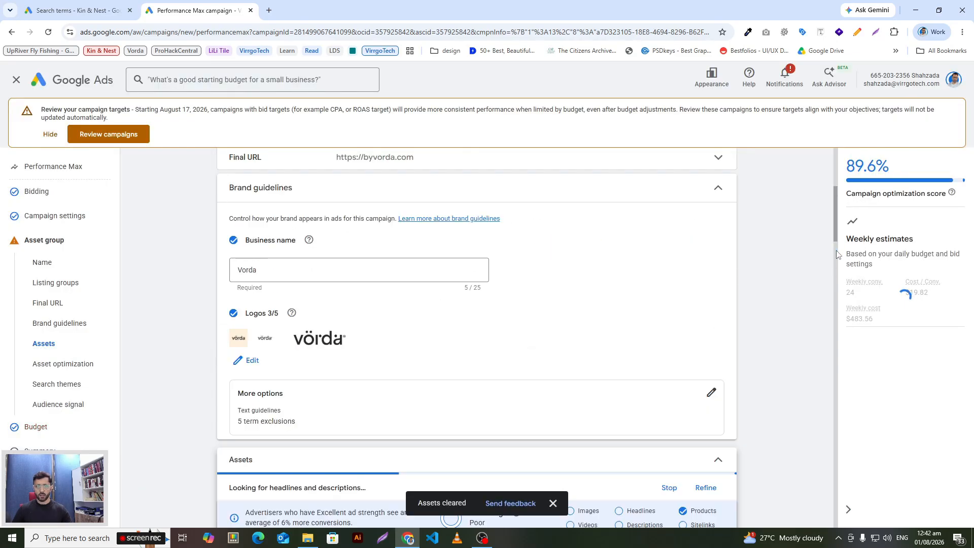
{"action": "scroll", "coordinate": [833, 248], "scroll_direction": "down", "scroll_amount": 9}
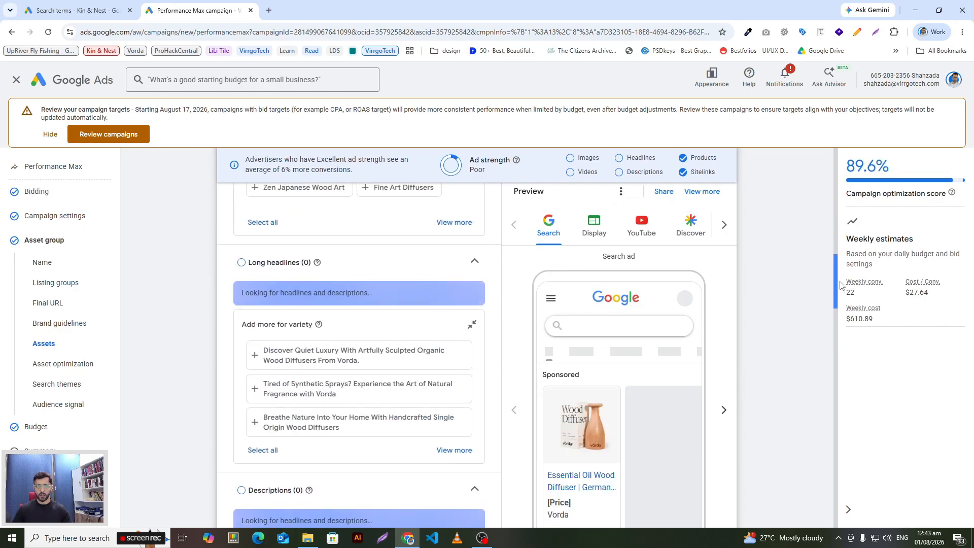
{"action": "left_click_drag", "start_coordinate": [839, 285], "coordinate": [873, 228]}
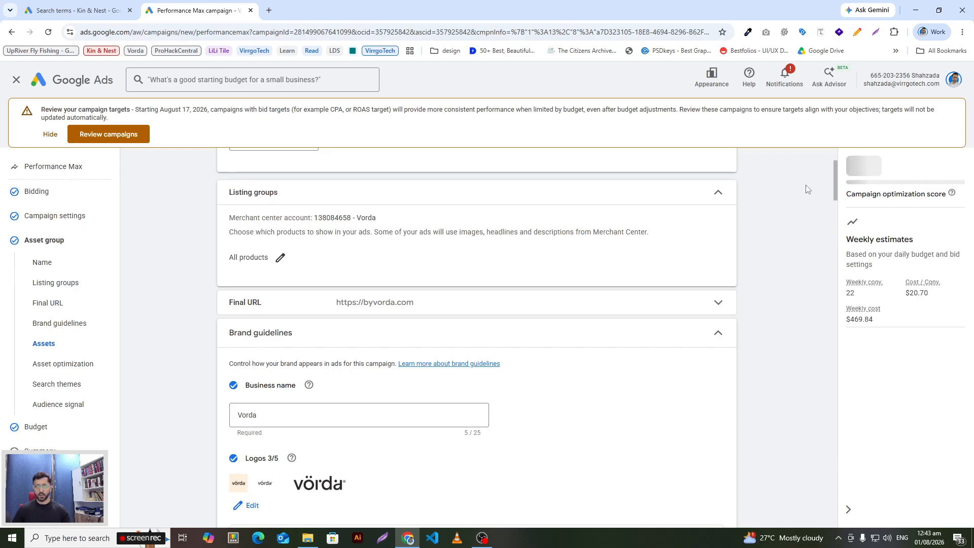
{"action": "left_click_drag", "start_coordinate": [835, 194], "coordinate": [832, 233]}
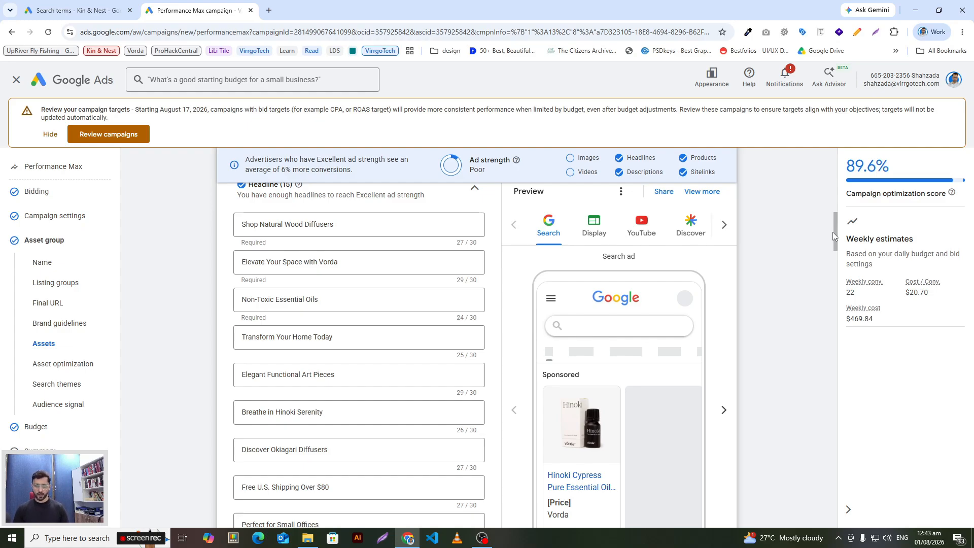
{"action": "mouse_move", "coordinate": [833, 232]}
{"action": "left_mouse_down"}
{"action": "mouse_move", "coordinate": [837, 252]}
{"action": "mouse_move", "coordinate": [837, 241]}
{"action": "left_mouse_up"}
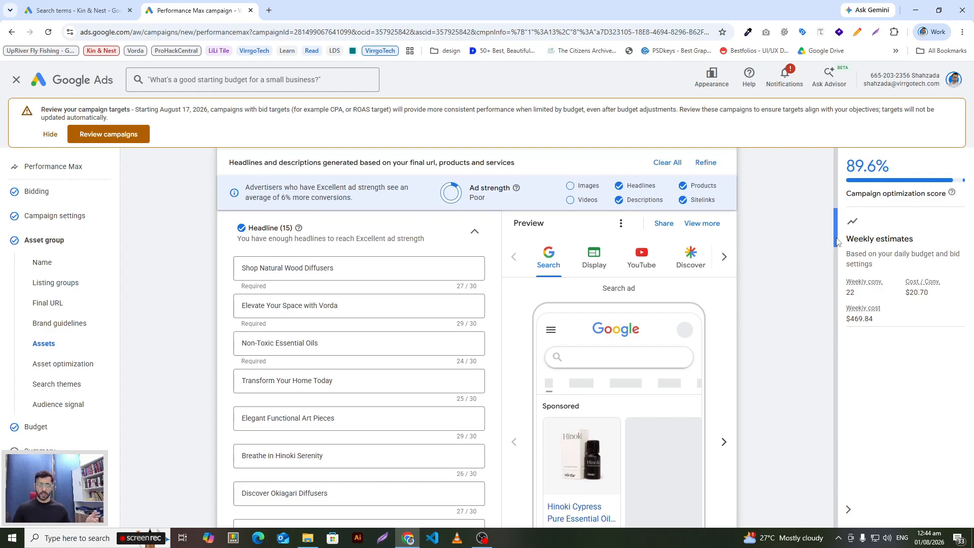
Step: Clear all the regenerated headlines, descriptions and other assets from the asset group and confirm the removal
{"action": "mouse_move", "coordinate": [837, 242]}
{"action": "left_mouse_down"}
{"action": "mouse_move", "coordinate": [836, 366]}
{"action": "mouse_move", "coordinate": [835, 228]}
{"action": "mouse_move", "coordinate": [834, 246]}
{"action": "left_mouse_up"}
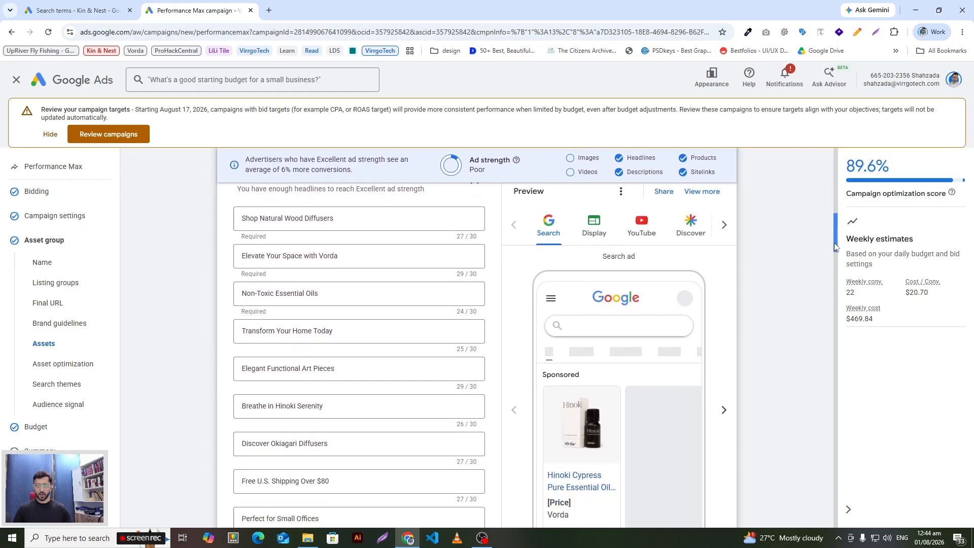
{"action": "scroll", "coordinate": [834, 243], "scroll_direction": "up", "scroll_amount": 1}
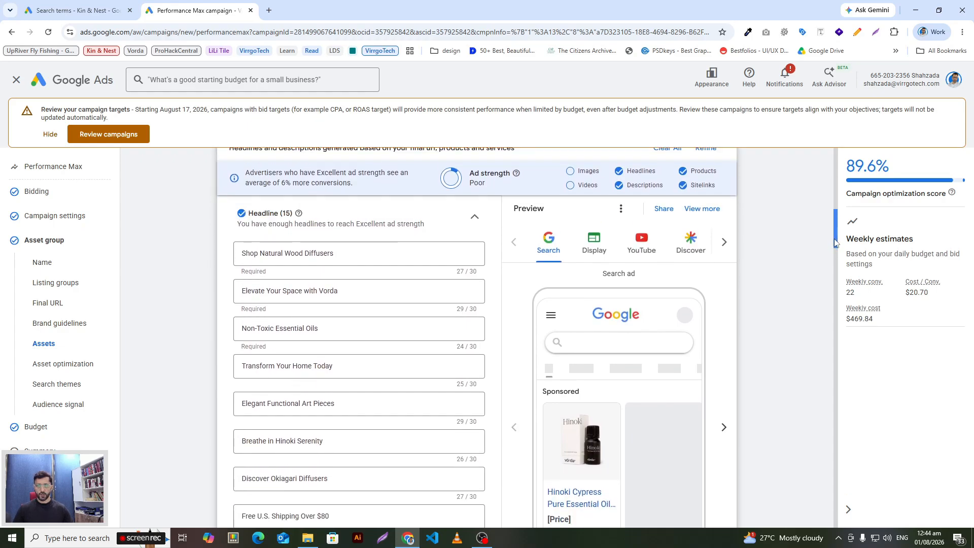
{"action": "left_click_drag", "start_coordinate": [836, 242], "coordinate": [846, 220]}
{"action": "left_click", "coordinate": [668, 263]}
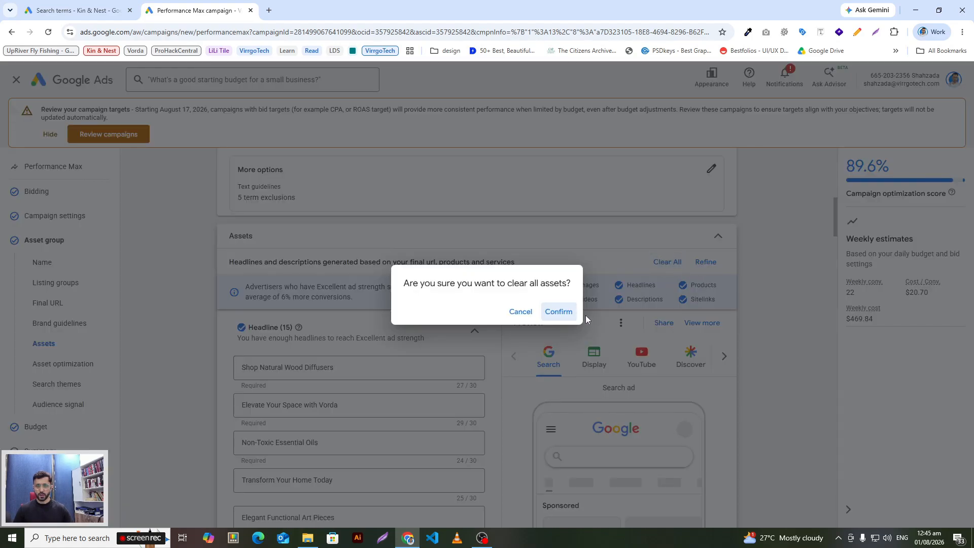
{"action": "left_click", "coordinate": [558, 311]}
Step: Continue to the budget stage, choose the $71.42 average daily budget, and proceed to the campaign summary
{"action": "left_click_drag", "start_coordinate": [835, 218], "coordinate": [813, 523]}
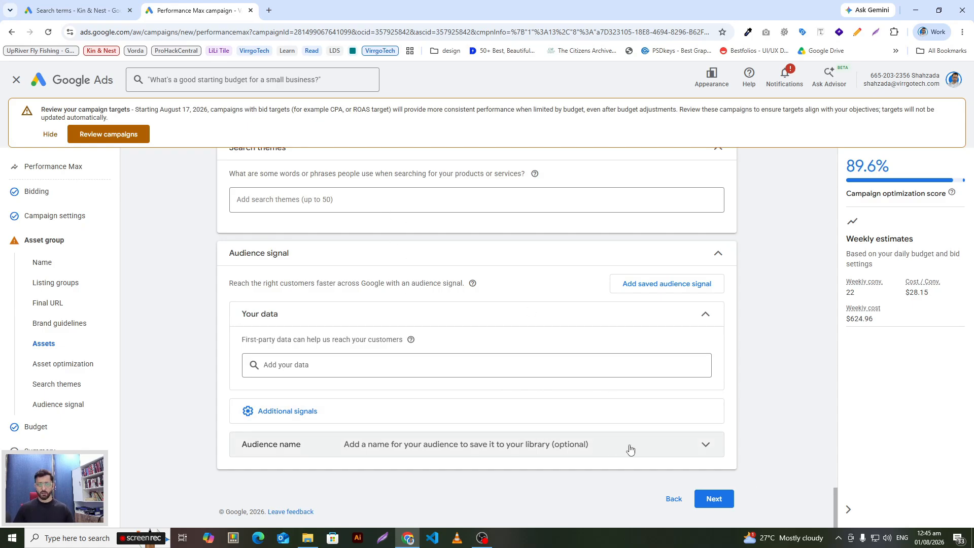
{"action": "left_click", "coordinate": [712, 498]}
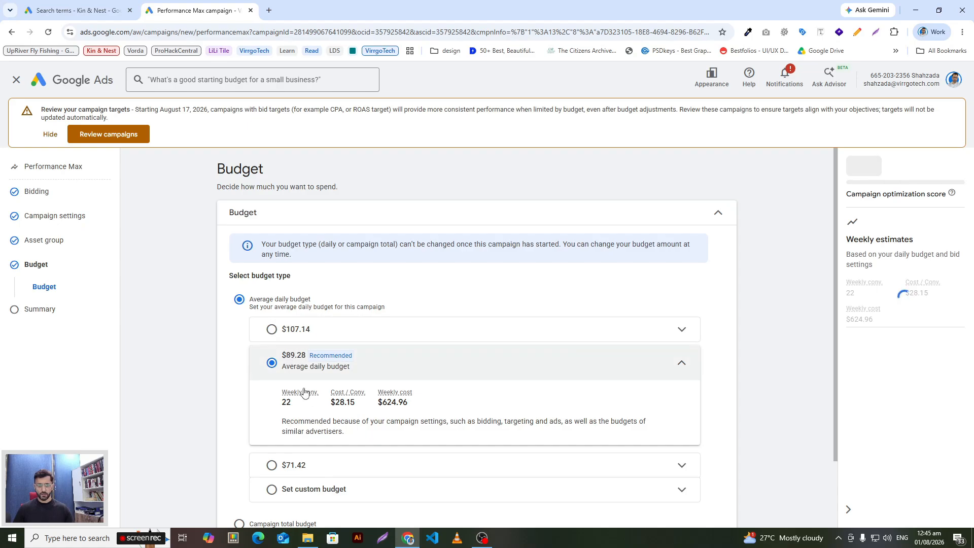
{"action": "scroll", "coordinate": [284, 396], "scroll_direction": "down", "scroll_amount": 1}
{"action": "left_click", "coordinate": [289, 415]}
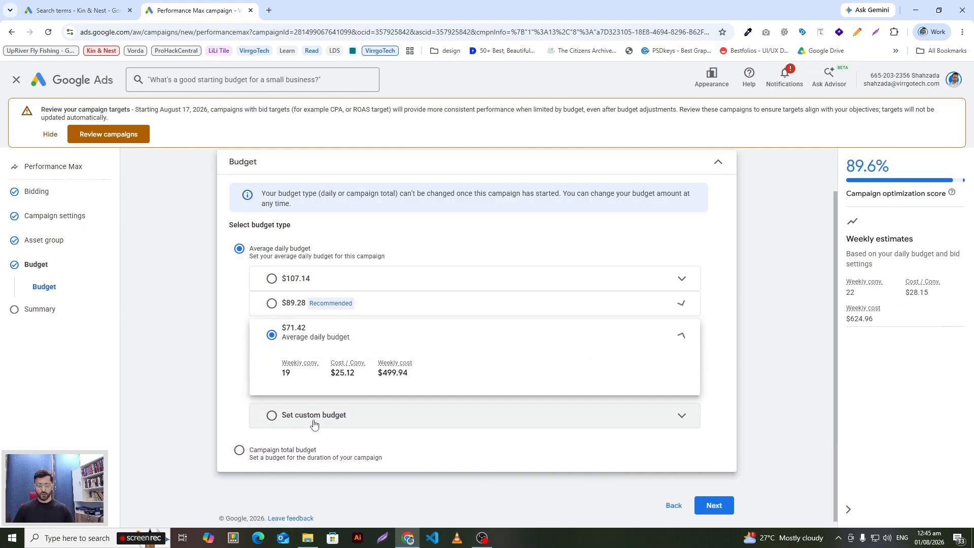
{"action": "scroll", "coordinate": [305, 355], "scroll_direction": "down", "scroll_amount": 1}
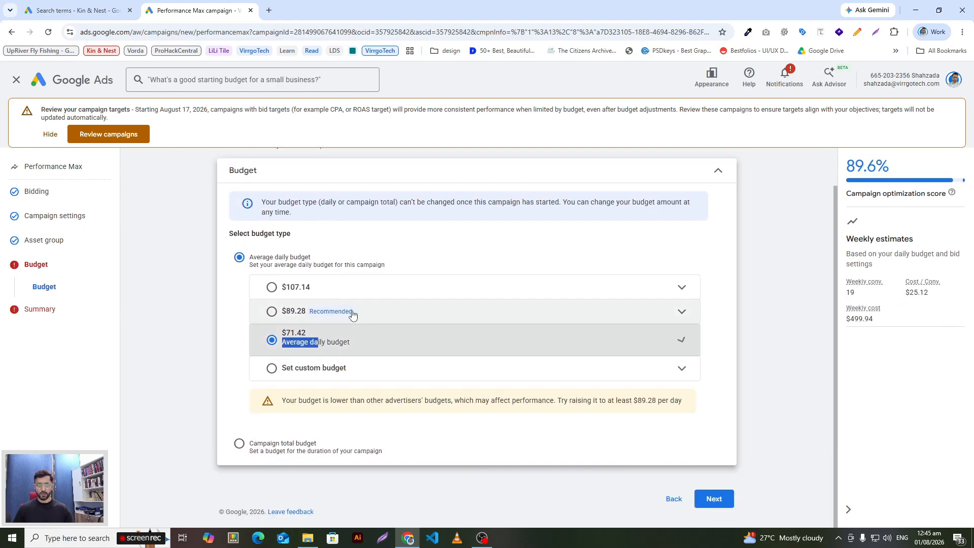
{"action": "left_click", "coordinate": [718, 499]}
Step: Review the campaign summary's bidding, location, language, asset group and budget settings down to the publish option
{"action": "scroll", "coordinate": [734, 442], "scroll_direction": "down", "scroll_amount": 1}
{"action": "scroll", "coordinate": [738, 441], "scroll_direction": "down", "scroll_amount": 5}
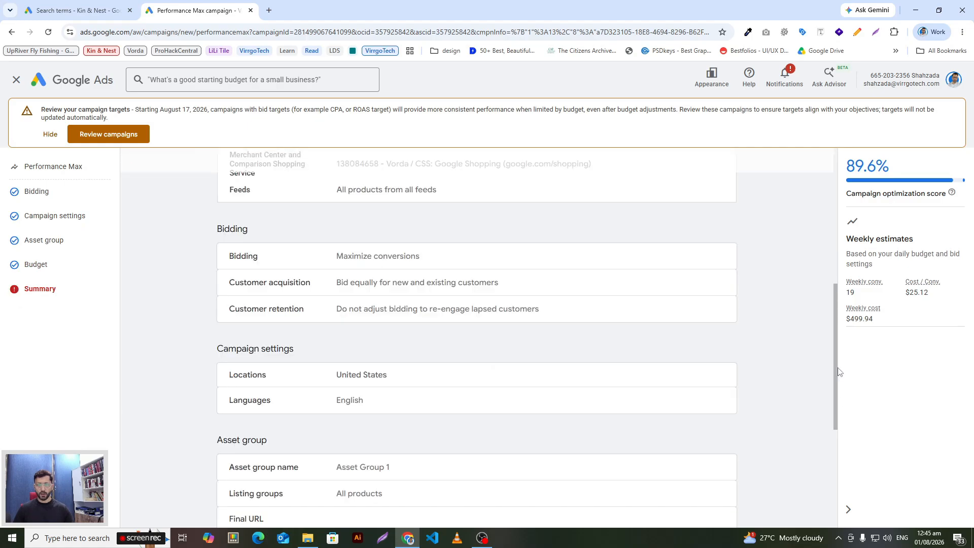
{"action": "left_click_drag", "start_coordinate": [832, 368], "coordinate": [833, 444]}
{"action": "left_click", "coordinate": [796, 383]}
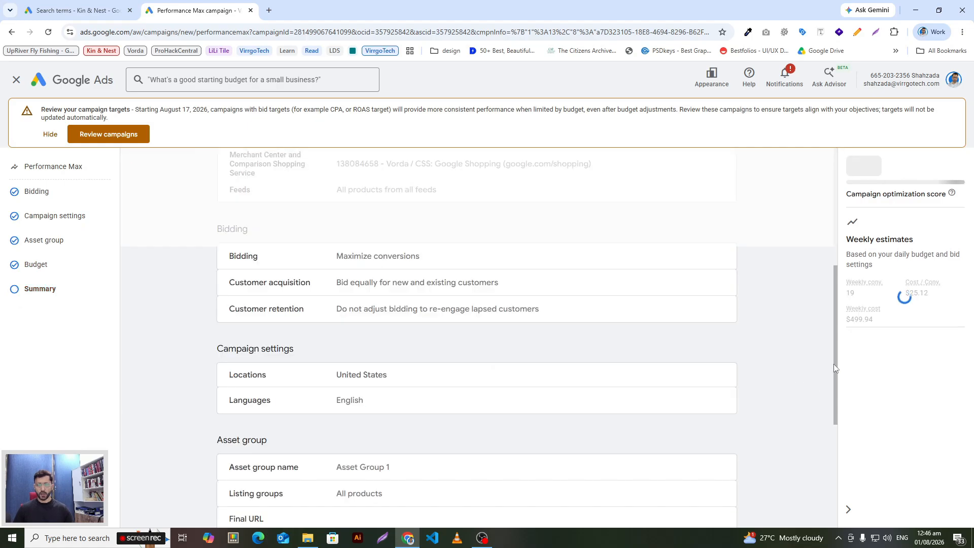
{"action": "left_click_drag", "start_coordinate": [835, 366], "coordinate": [839, 512]}
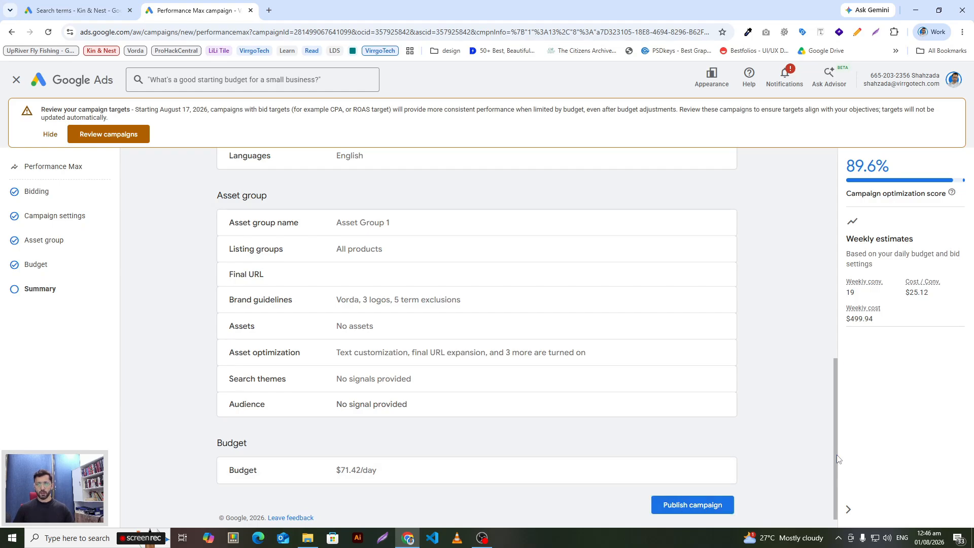
{"action": "scroll", "coordinate": [837, 451], "scroll_direction": "down", "scroll_amount": 1}
Step: Reopen the asset group's asset optimization settings from the summary and check them along with the search themes and audience signal
{"action": "left_click", "coordinate": [413, 340]}
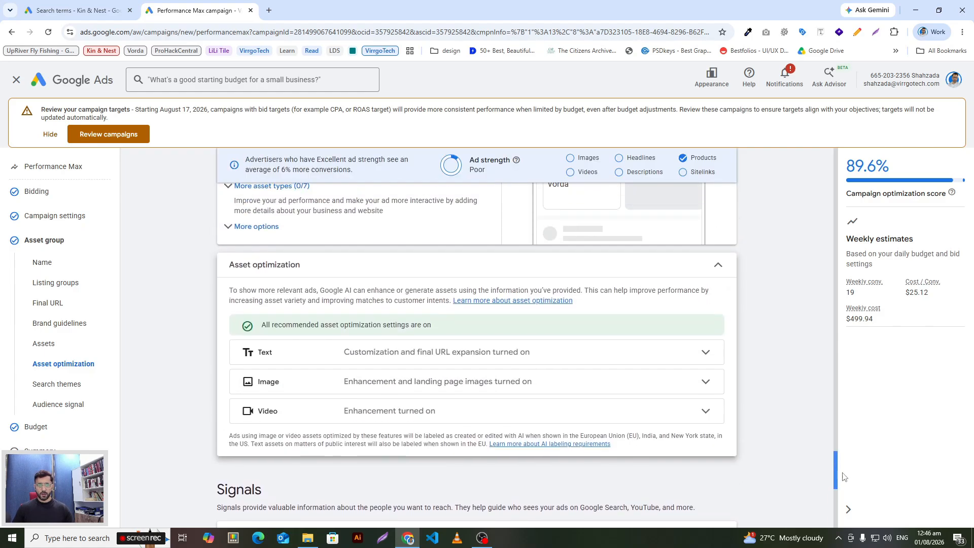
{"action": "scroll", "coordinate": [838, 486], "scroll_direction": "down", "scroll_amount": 5}
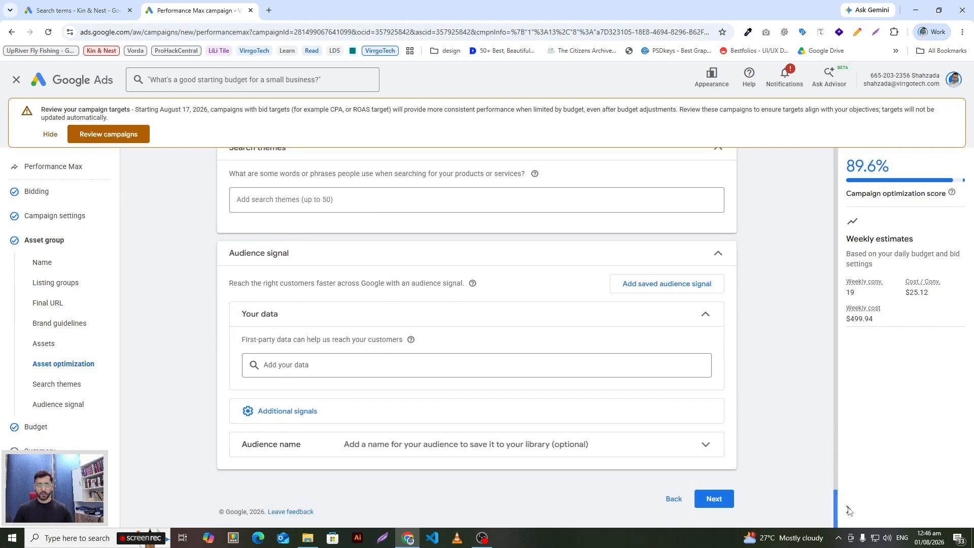
{"action": "scroll", "coordinate": [848, 509], "scroll_direction": "up", "scroll_amount": 5}
{"action": "scroll", "coordinate": [848, 510], "scroll_direction": "down", "scroll_amount": 5}
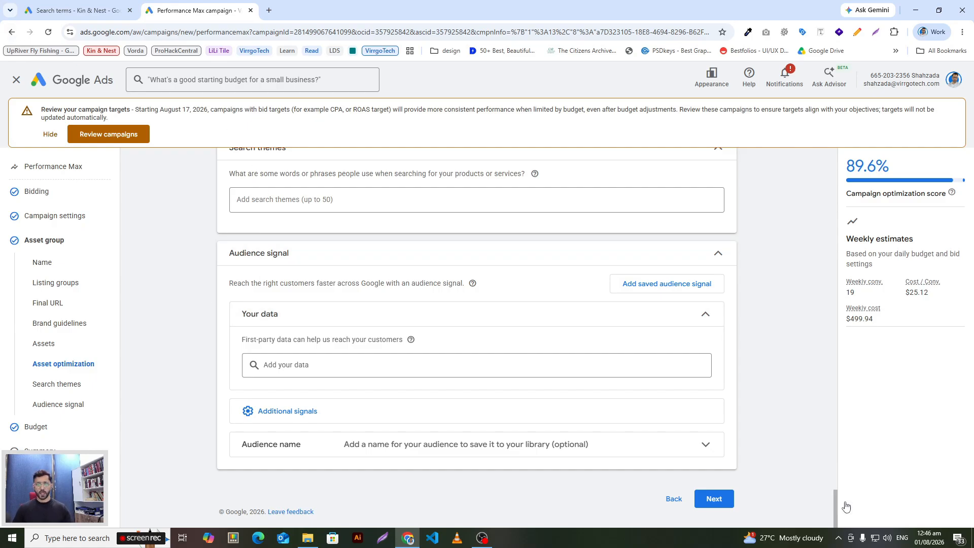
Step: Review the asset group's description, long headline and headline fields together with their suggested variations
{"action": "left_click_drag", "start_coordinate": [836, 502], "coordinate": [830, 348]}
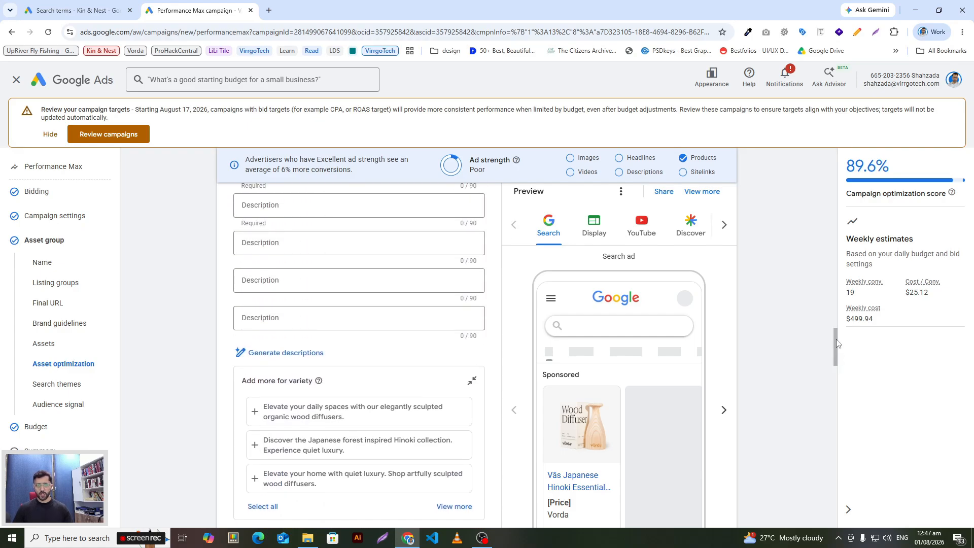
{"action": "left_click_drag", "start_coordinate": [838, 355], "coordinate": [834, 356]}
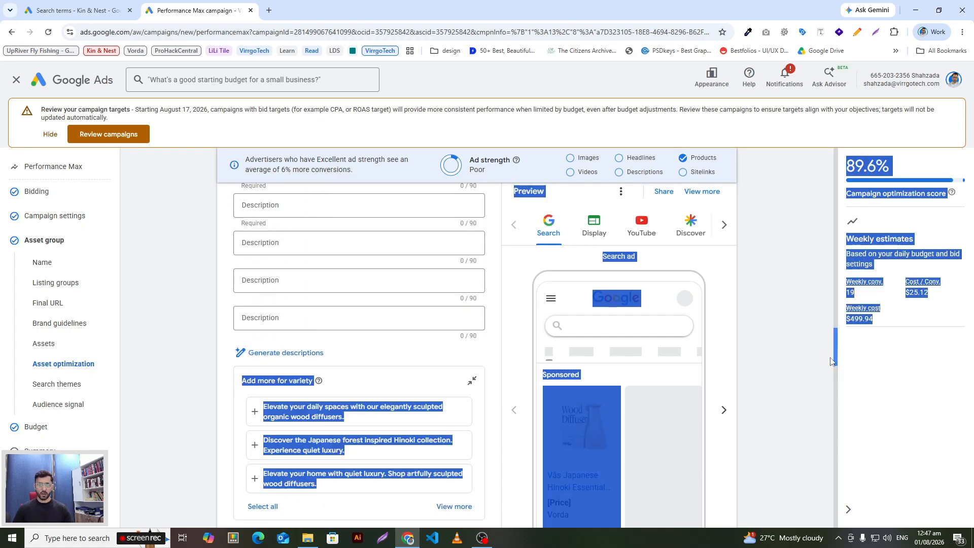
{"action": "left_click", "coordinate": [798, 372]}
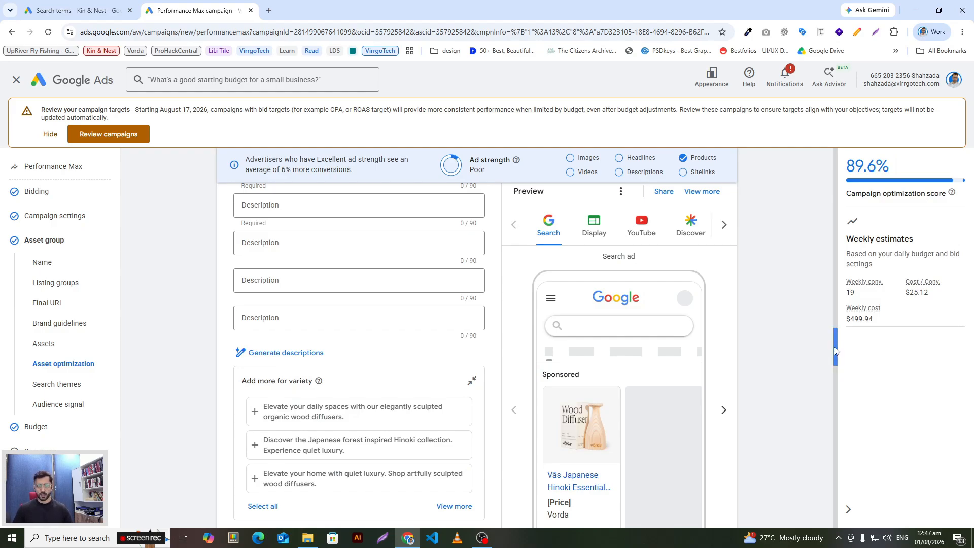
{"action": "left_click_drag", "start_coordinate": [836, 351], "coordinate": [827, 309]}
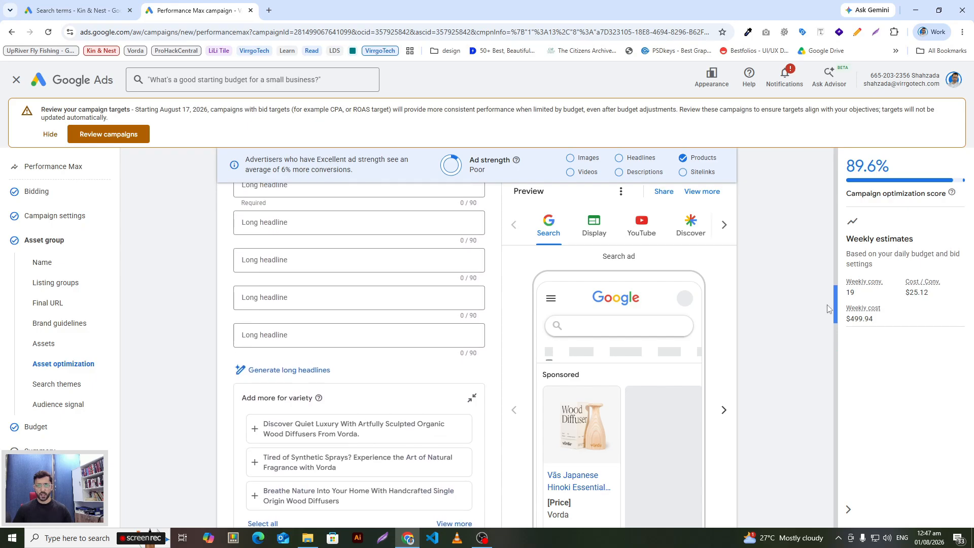
{"action": "mouse_move", "coordinate": [827, 308]}
{"action": "left_mouse_down"}
{"action": "mouse_move", "coordinate": [832, 298]}
{"action": "mouse_move", "coordinate": [834, 309]}
{"action": "left_mouse_up"}
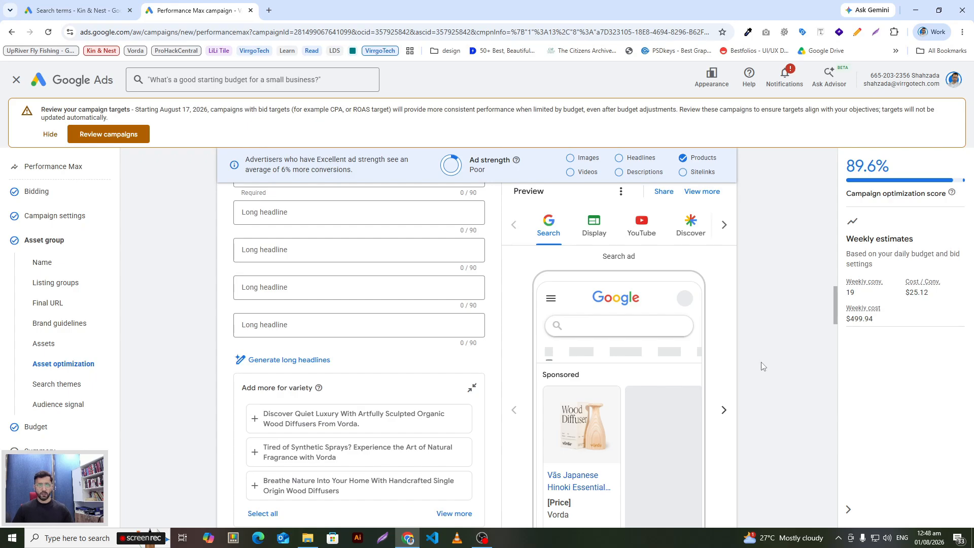
{"action": "left_click_drag", "start_coordinate": [836, 308], "coordinate": [836, 278]}
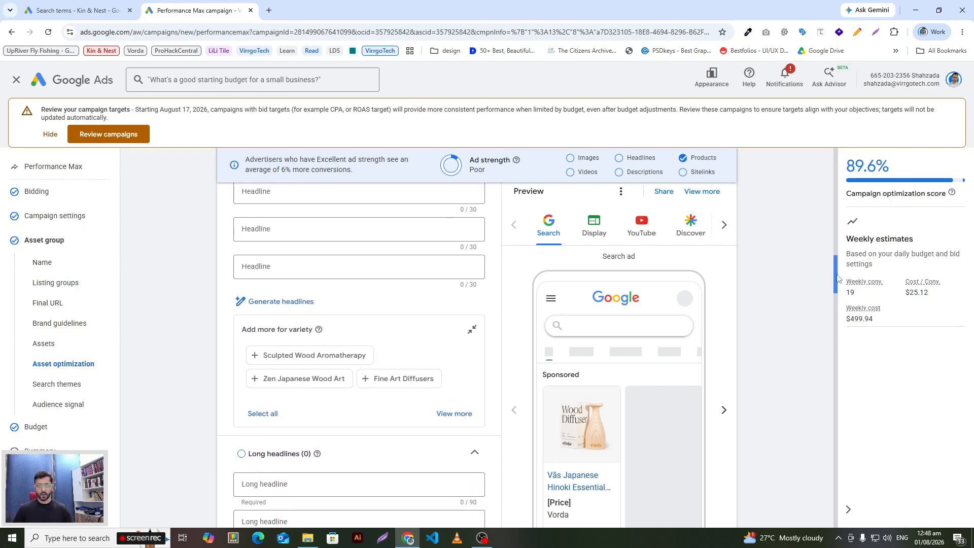
{"action": "scroll", "coordinate": [791, 392], "scroll_direction": "down", "scroll_amount": 3}
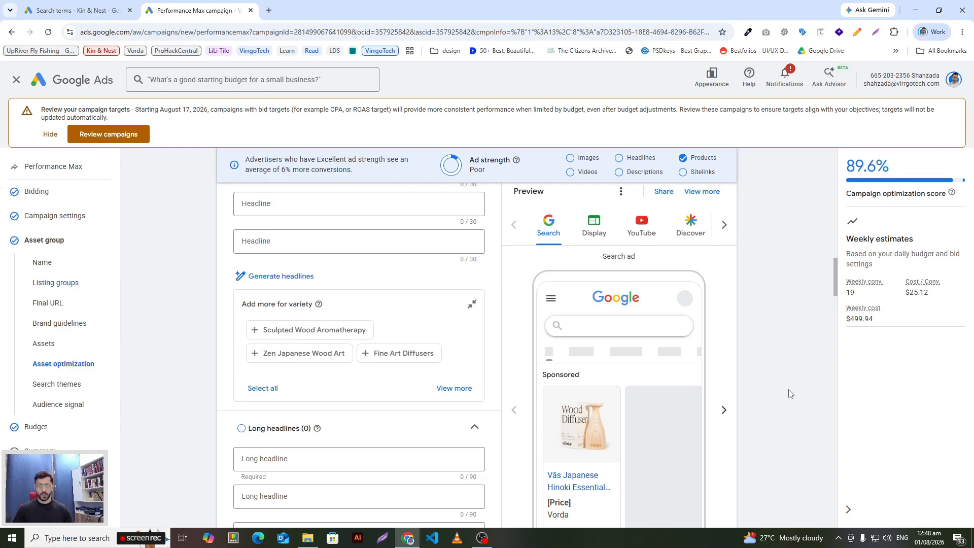